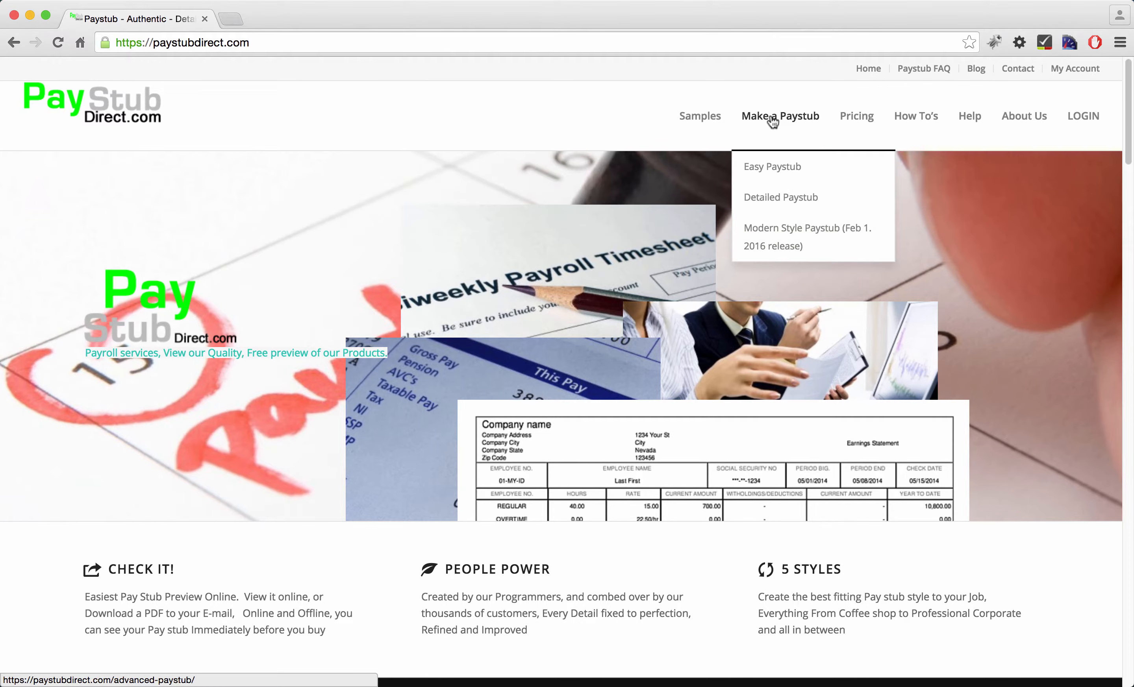
Open the Easy Paystub generator from the Make a Paystub menu
left_click(776, 172)
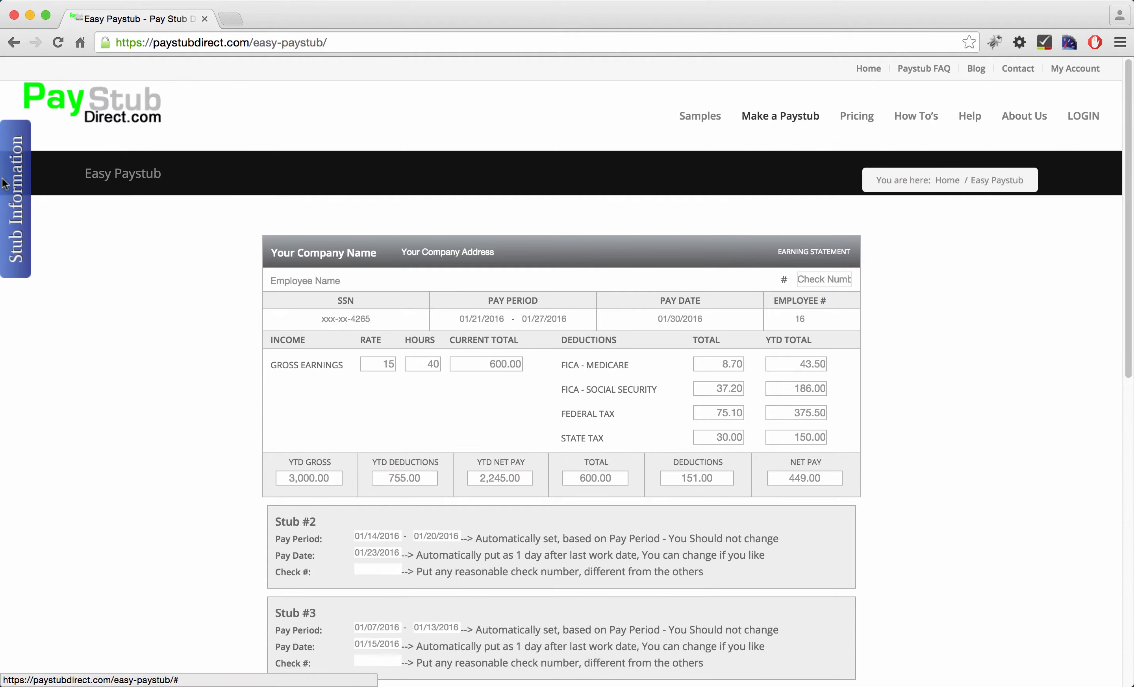
Set Number Of Pay Stubs Needed to 1 in the stub settings
left_click(7, 184)
left_click(74, 486)
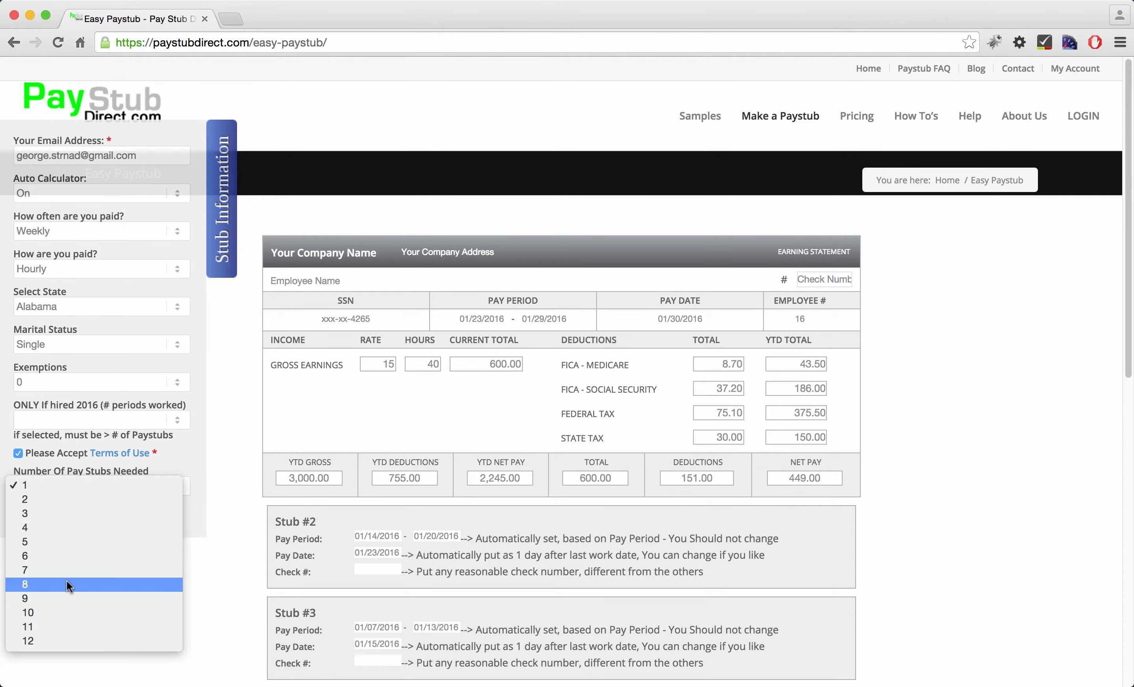
left_click(67, 582)
left_click(85, 487)
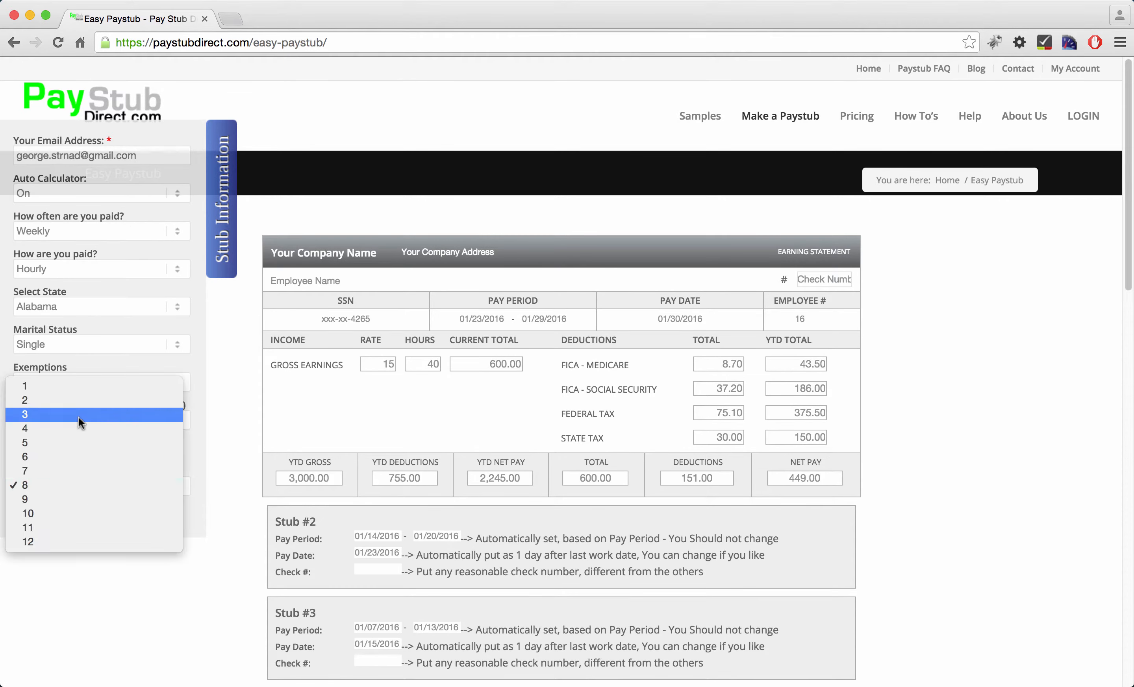
left_click(78, 386)
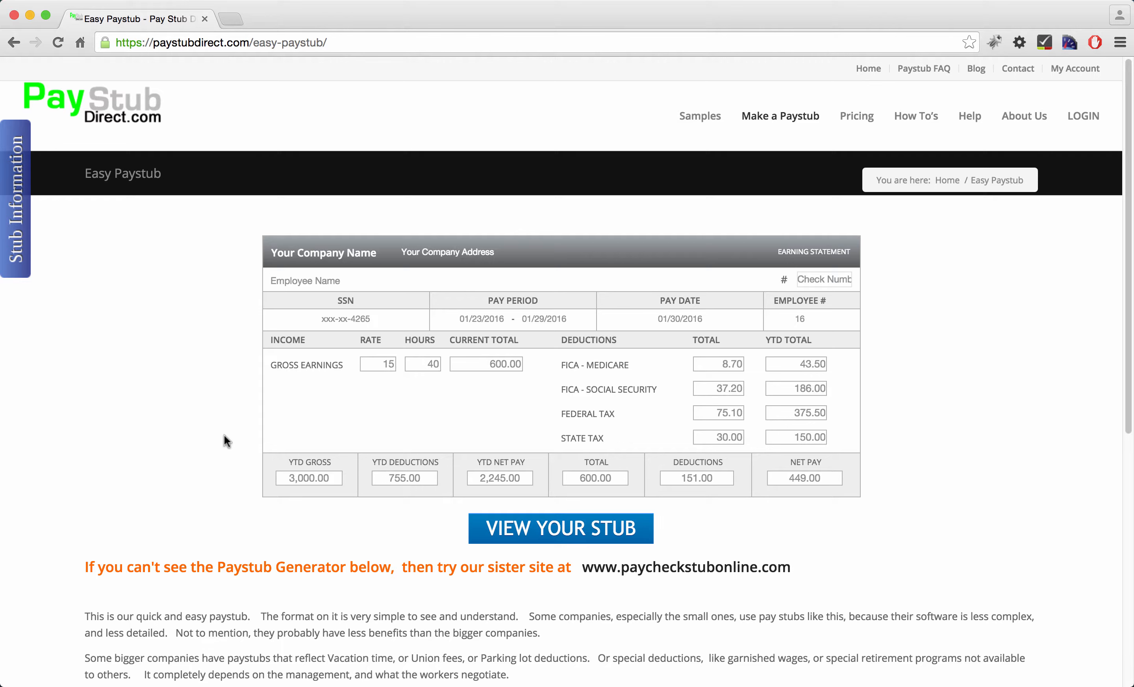
mouse_move(790, 116)
Keep the Auto Calculator switched On in the stub settings
left_click(22, 221)
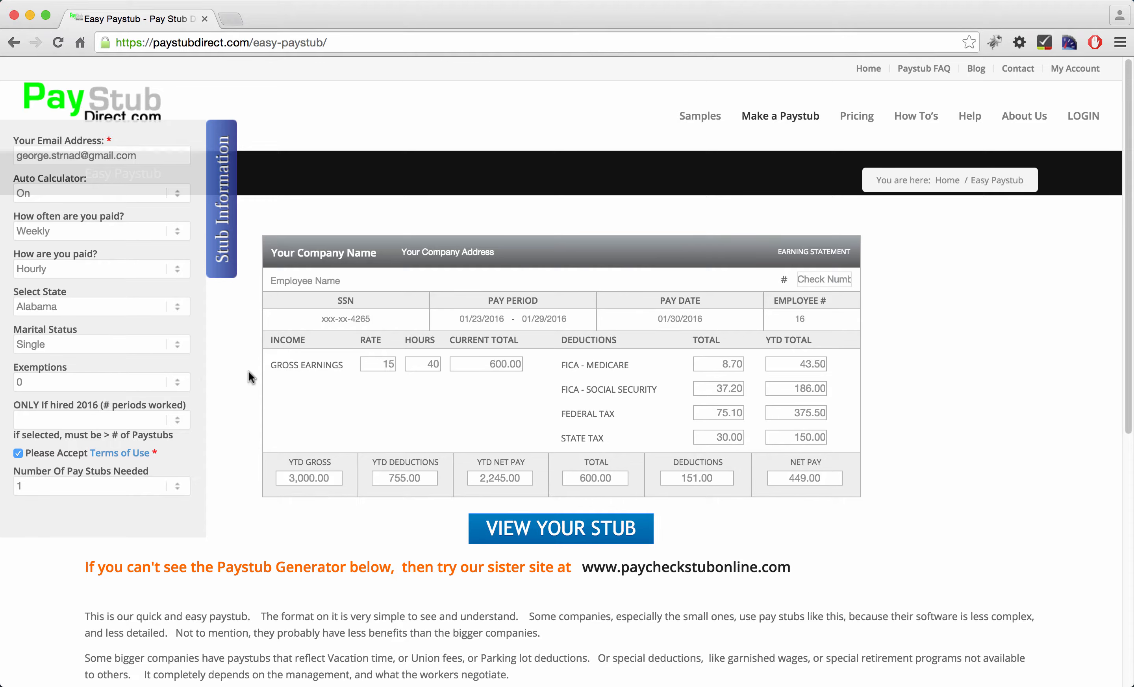
left_click(224, 392)
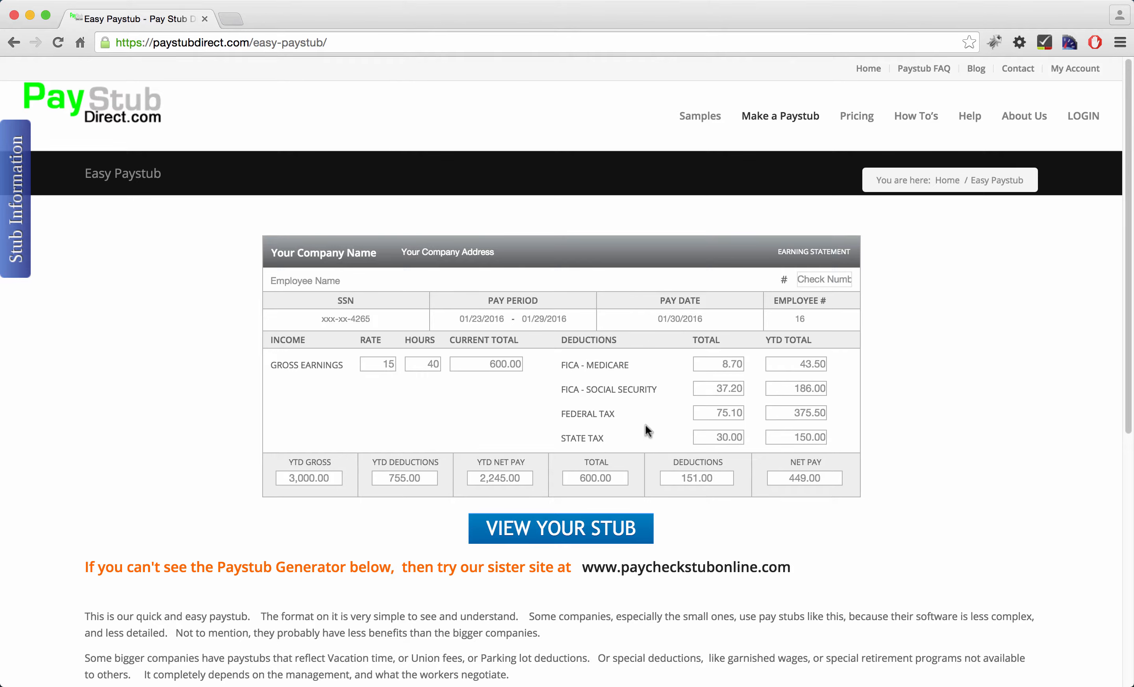
left_click(30, 225)
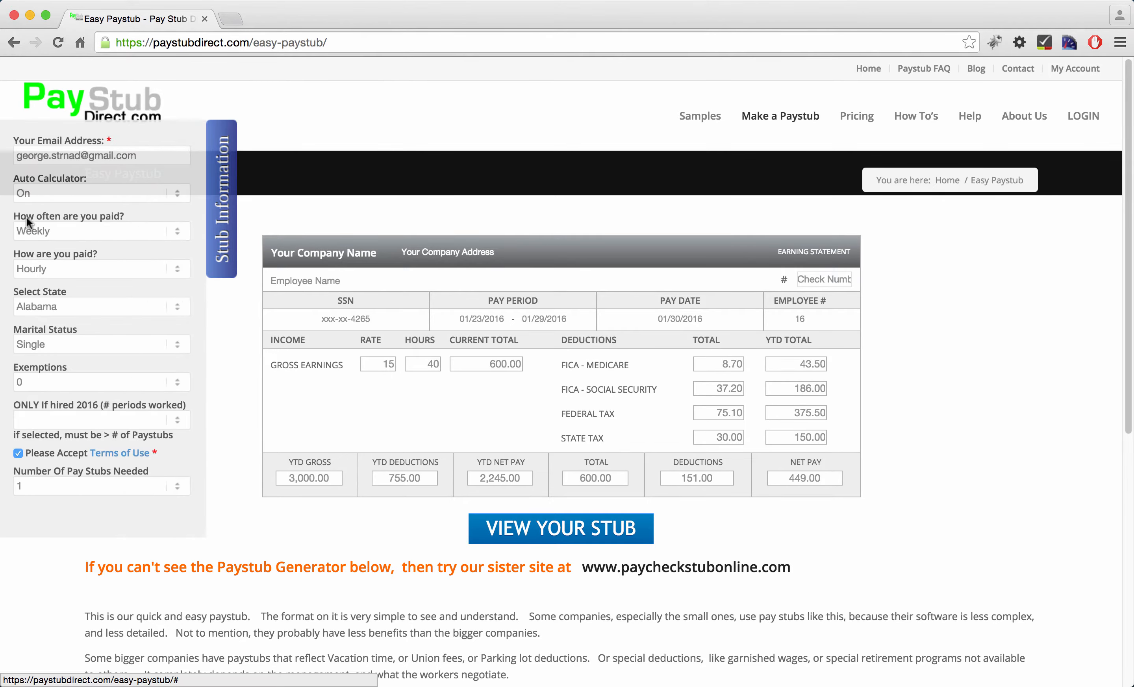
left_click(74, 192)
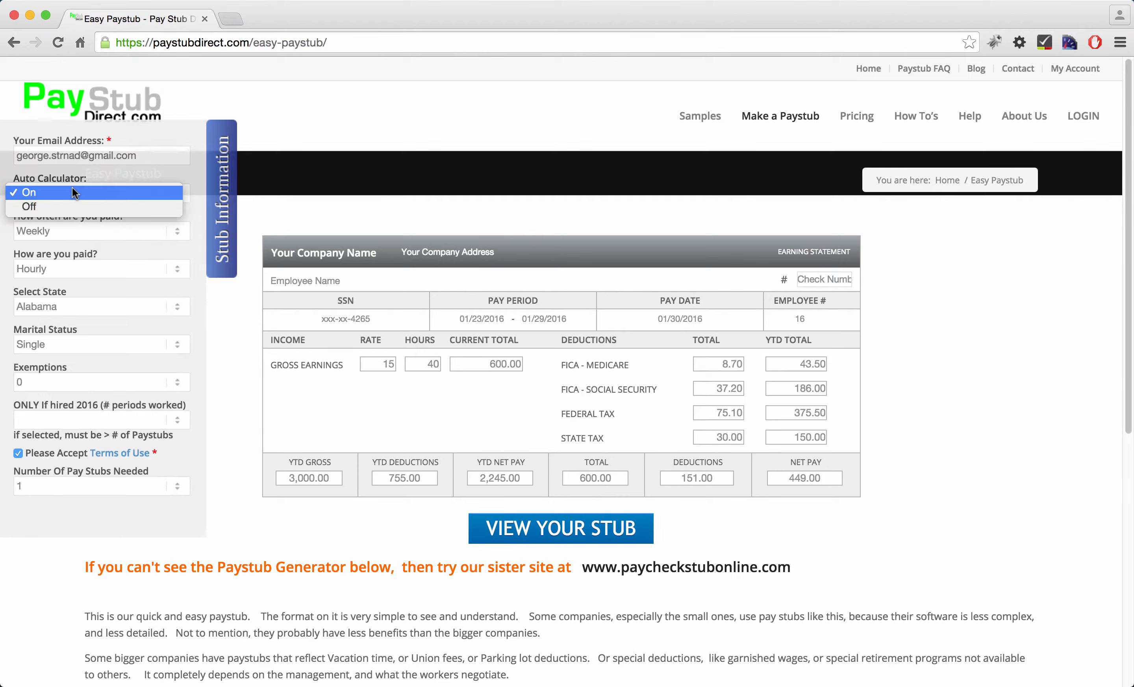
left_click(73, 191)
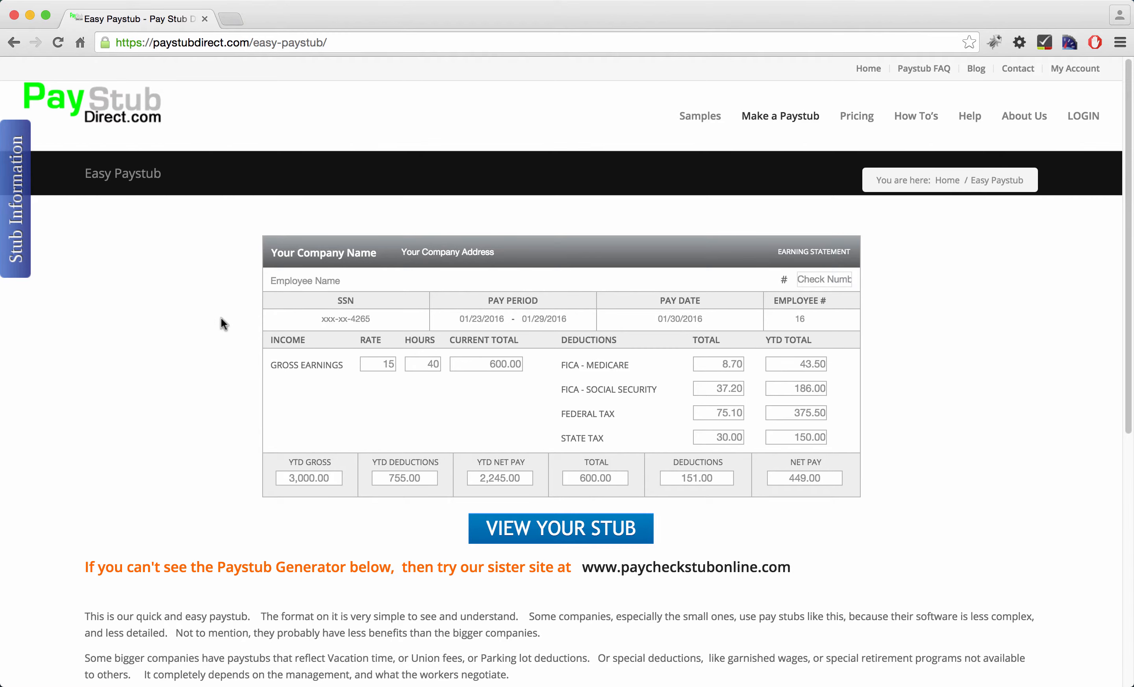
Set the company name to 'Company abc' and enter a company address
left_click(311, 257)
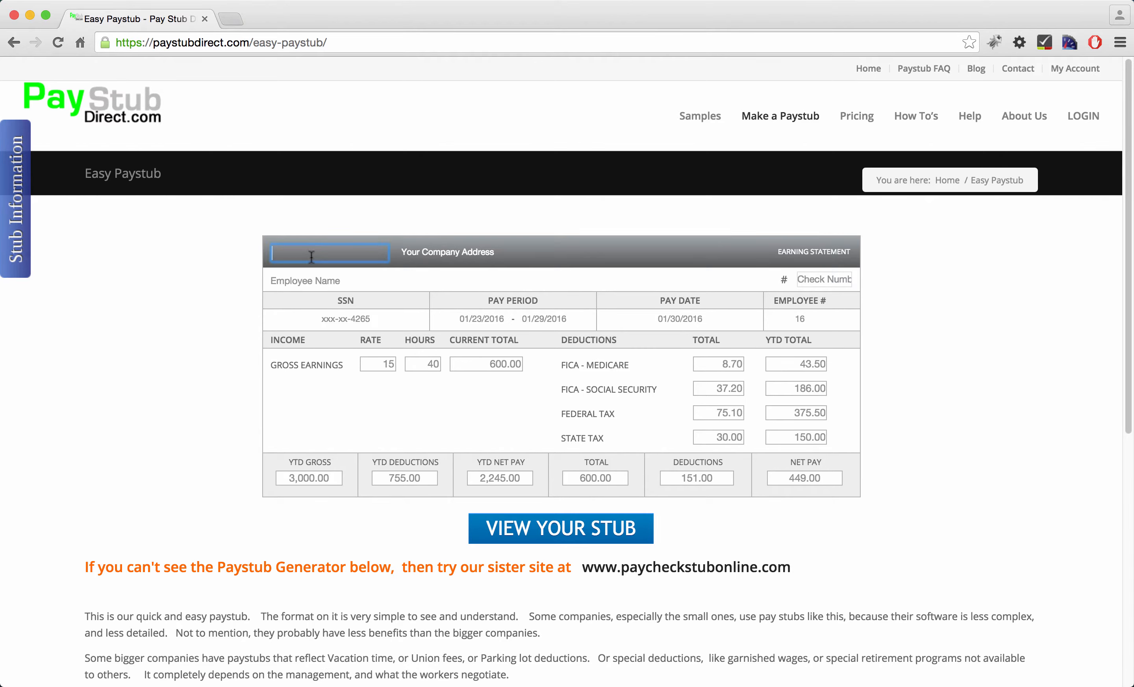
type("Company abc")
key("Tab")
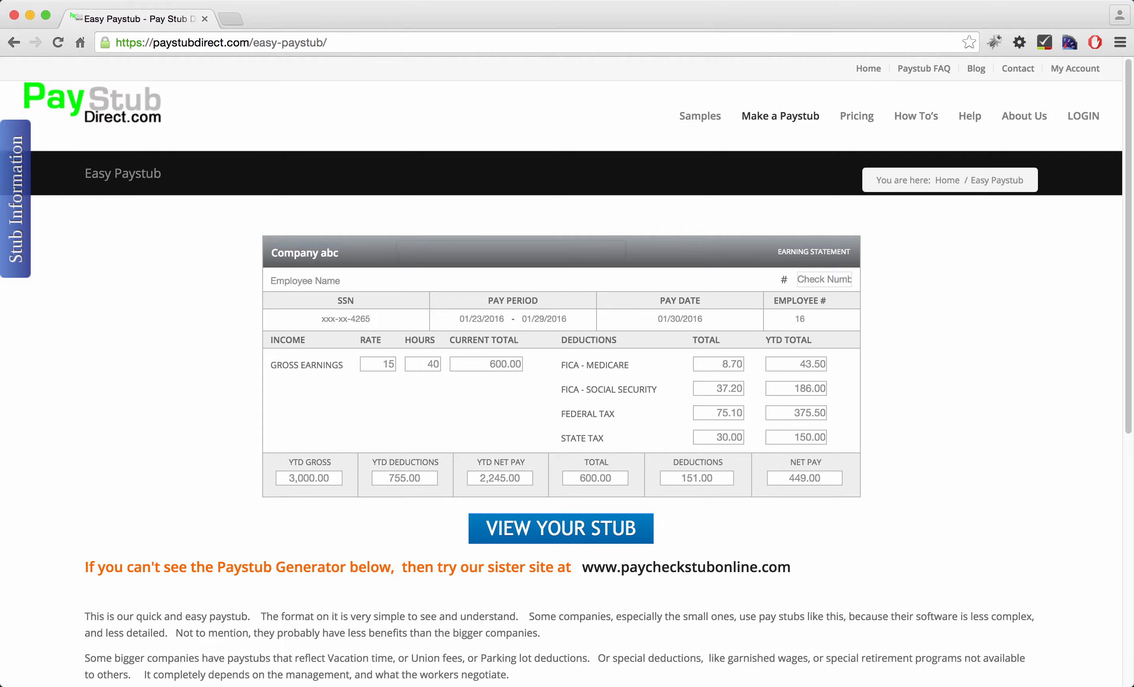
type("addrss 1234")
Fill in the employee's name and the check number
left_click(312, 280)
type("Mike B")
type("ike")
type("234234")
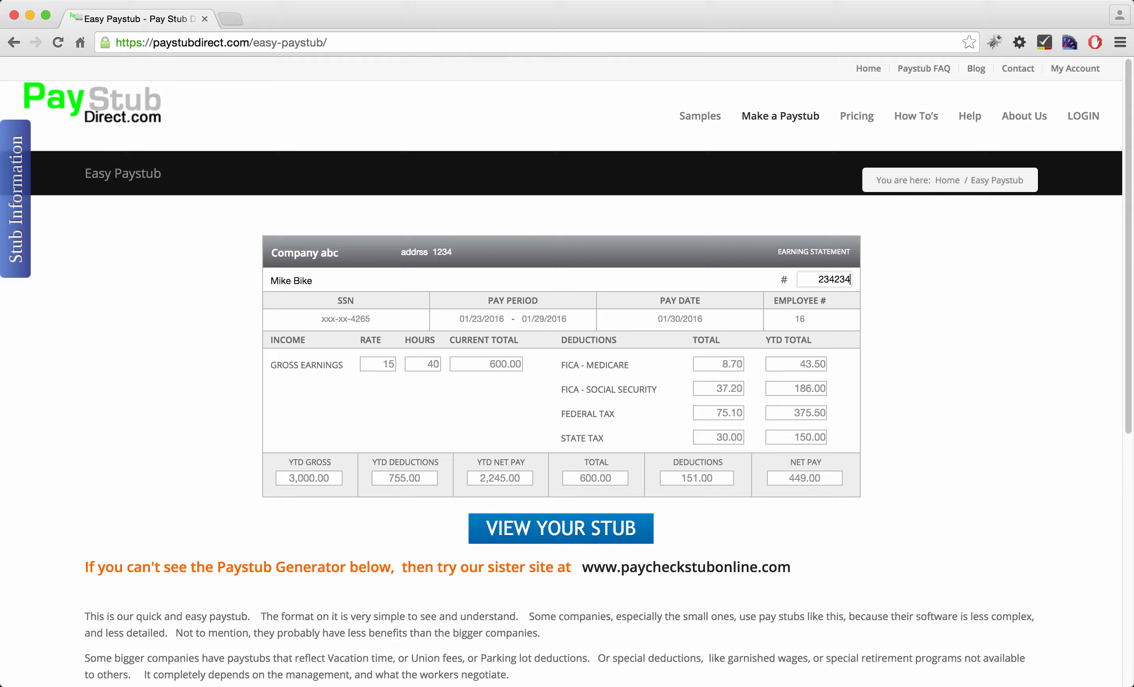
Replace the SSN placeholder with a masked number showing only the last four digits
left_click(363, 319)
type("123-12-1")
type("234")
key("BackSpace")
key("BackSpace")
key("BackSpace")
key("BackSpace")
key("BackSpace")
key("BackSpace")
key("BackSpace")
key("BackSpace")
key("BackSpace")
key("BackSpace")
key("BackSpace")
type("xxx-xx-1234")
Change the pay date to 01/22/2016, shifting the pay period to 01/15–01/21/2016
left_click(677, 317)
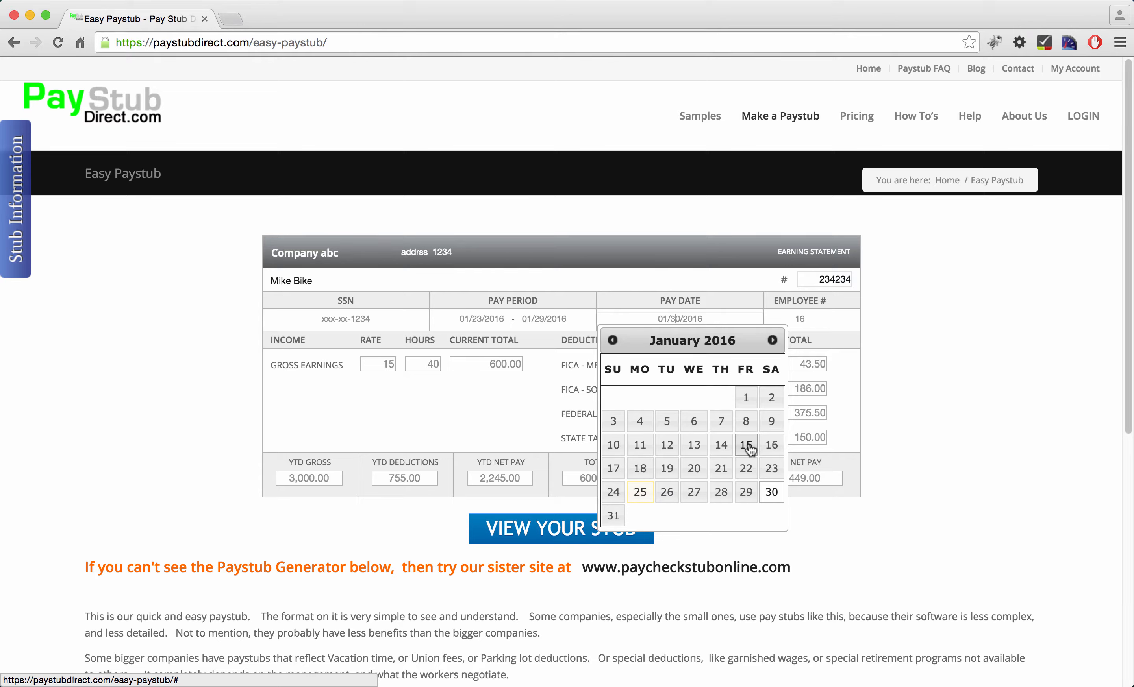
left_click(746, 469)
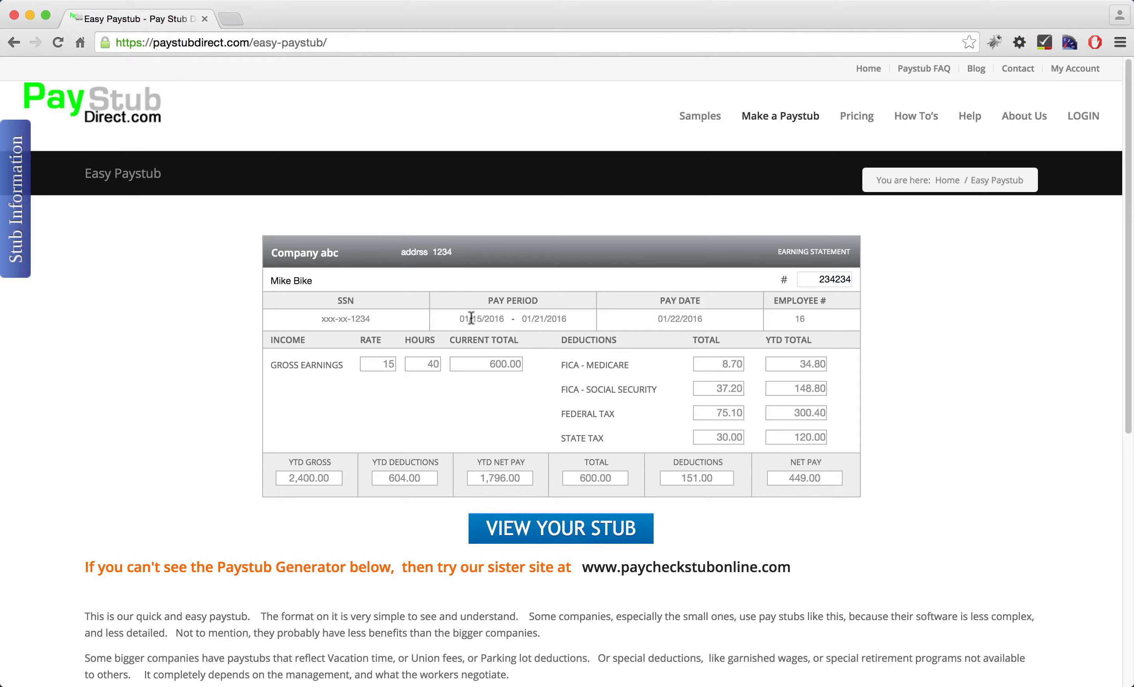
left_click(681, 320)
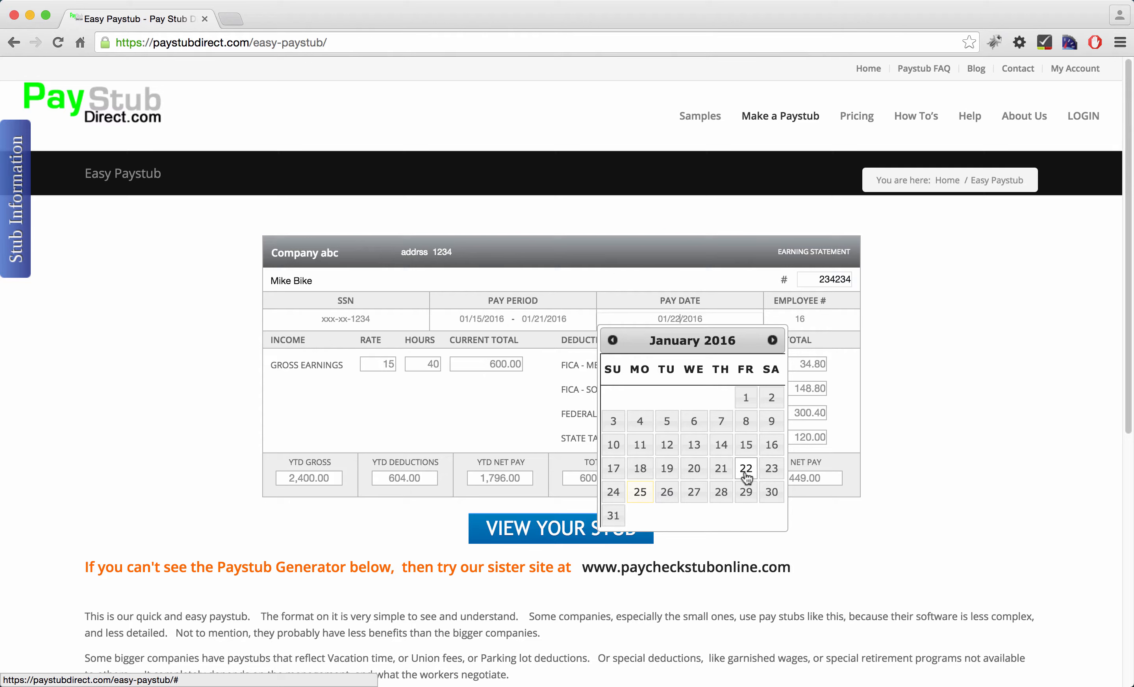
Move the pay date to 01/23/2016, making the pay period 01/16–01/22/2016
left_click(771, 472)
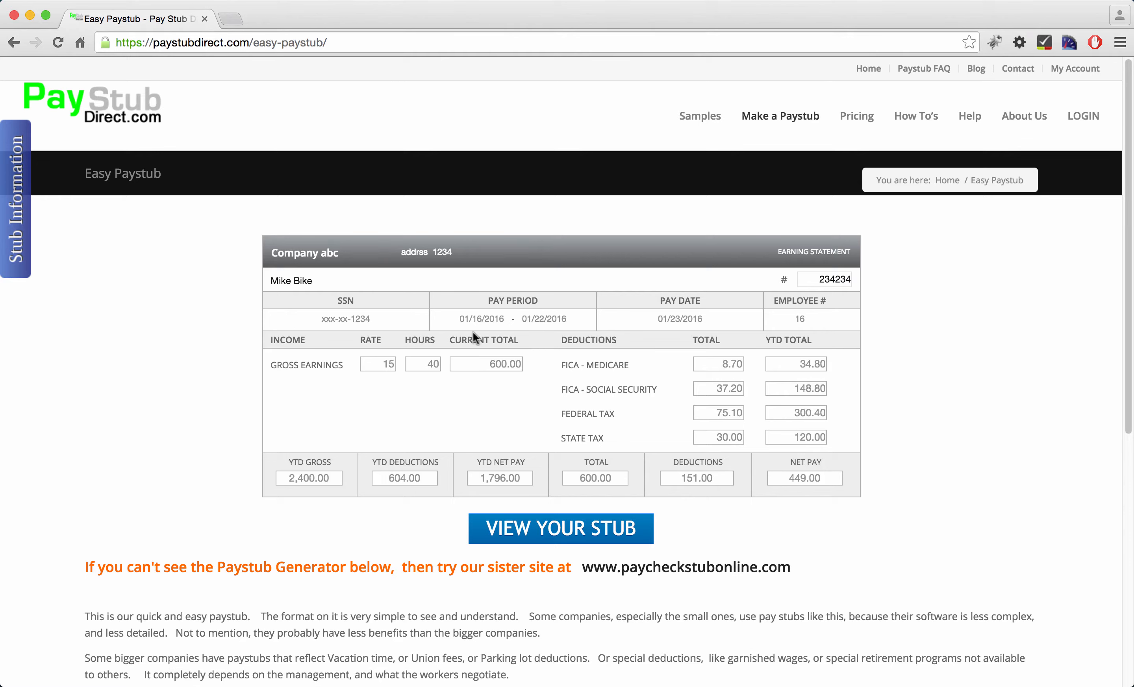
left_click(677, 319)
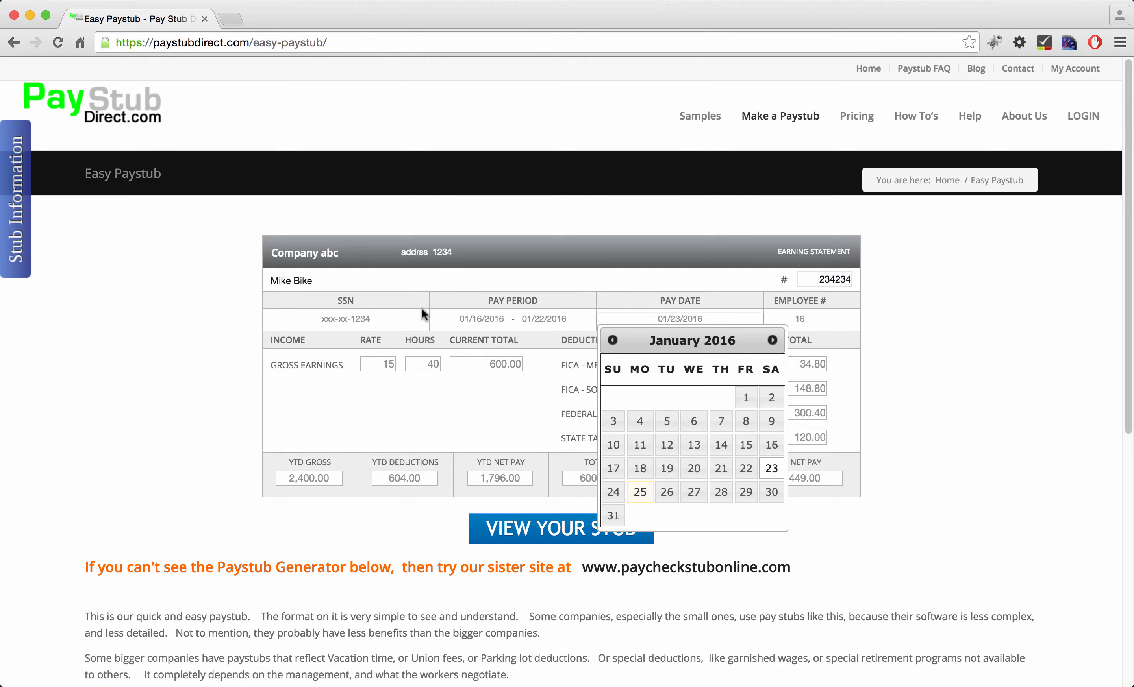
left_click(205, 312)
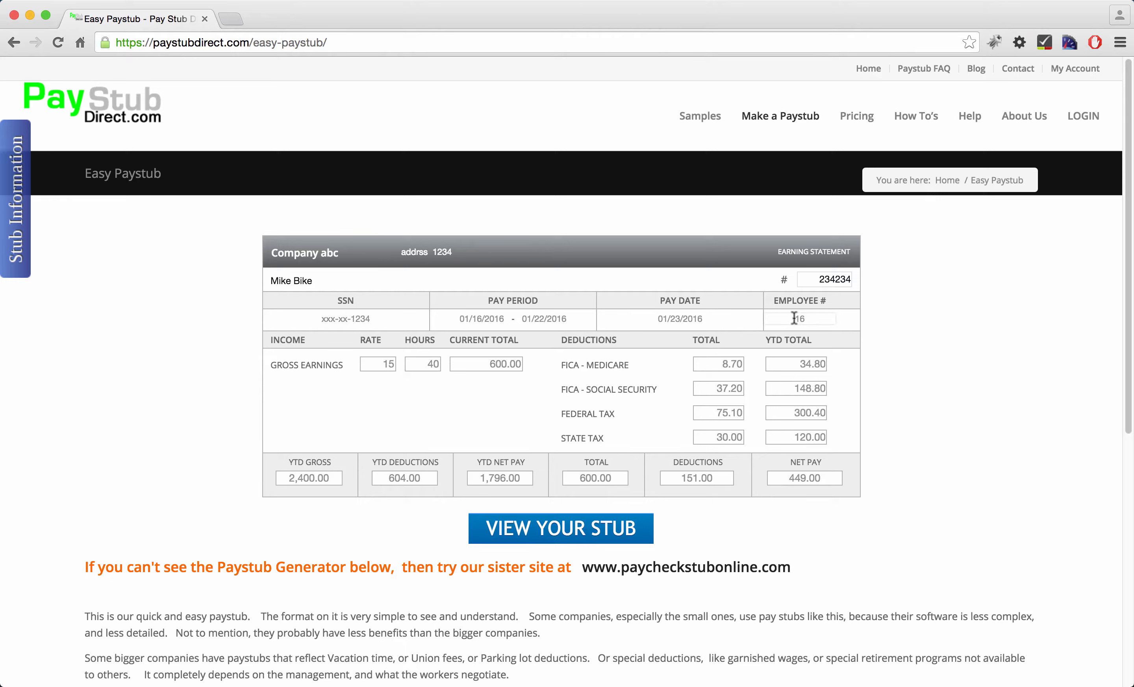
Set the employee number to 2342
left_click(797, 319)
double_click(801, 319)
type("2324")
key("BackSpace")
key("BackSpace")
key("BackSpace")
key("BackSpace")
type("3")
key("BackSpace")
type("2342")
Change the hourly rate to 9, giving a 360.00 current total for 40 hours
left_click_drag(376, 367, 433, 365)
type("23")
key("super+a")
type("9")
key("Tab")
left_click(393, 365)
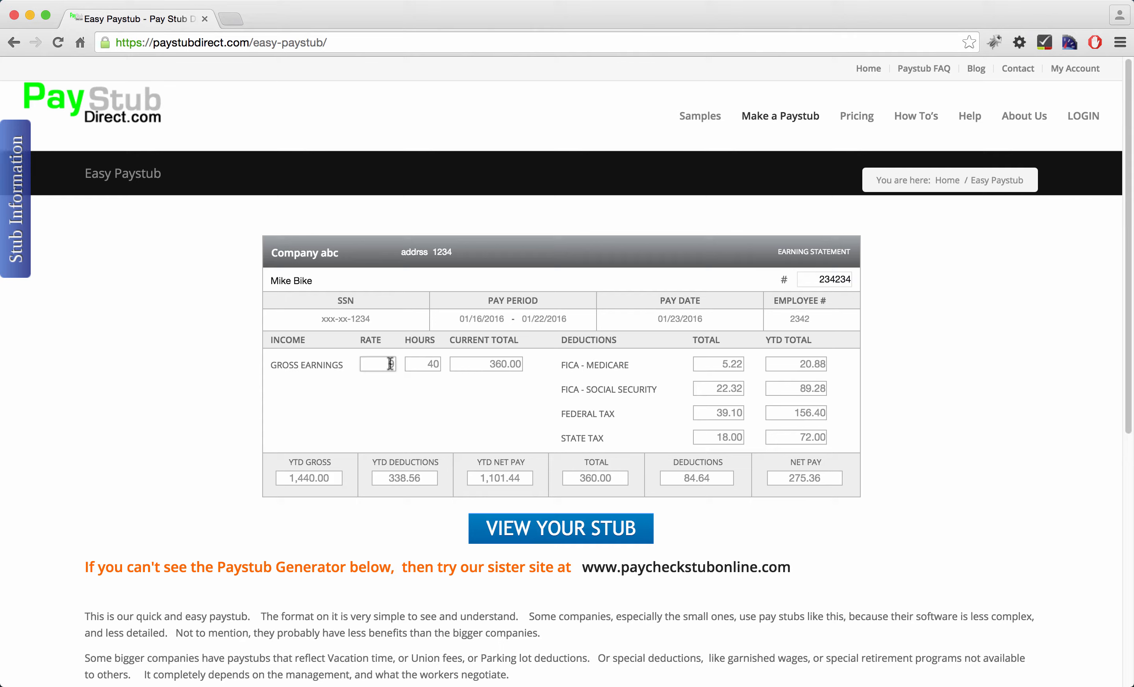
Lower the hourly rate to 7, recalculating gross to 280.00 and net pay to 217.48
double_click(392, 364)
type("7")
left_click(433, 365)
left_click(425, 363)
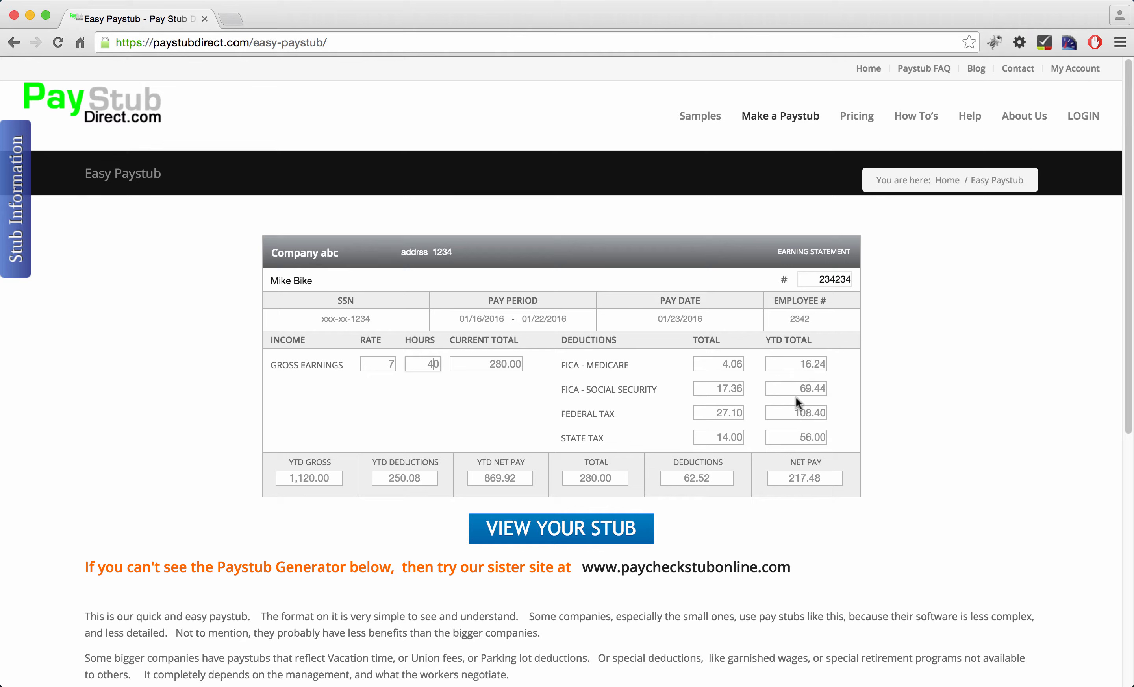
left_click(687, 321)
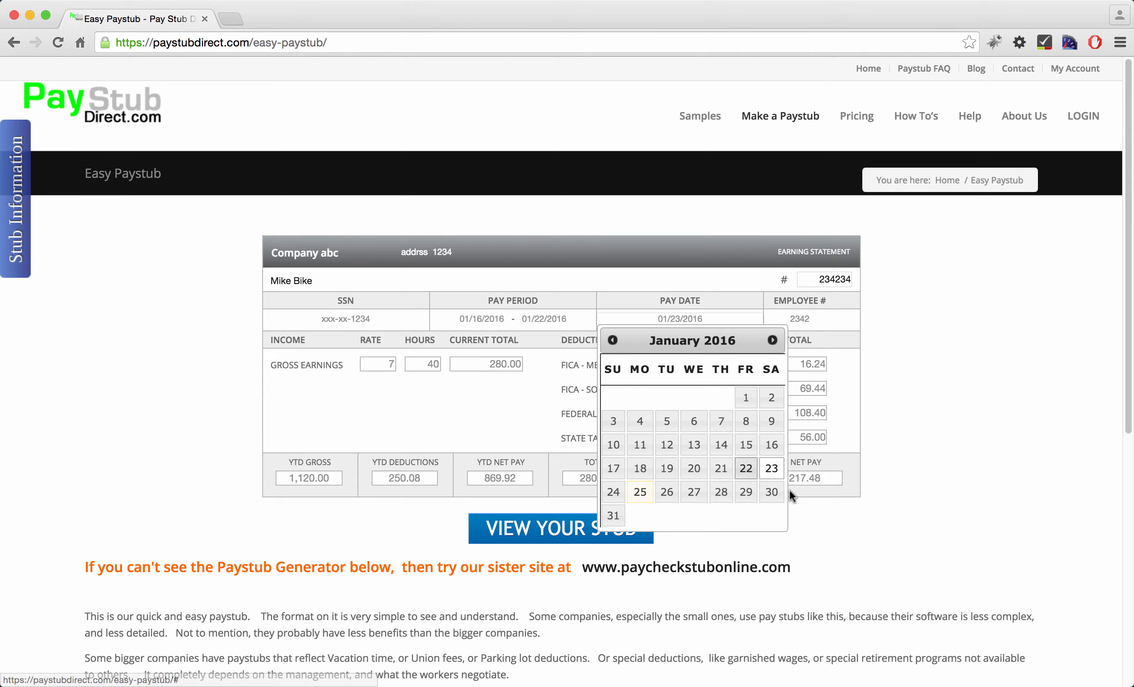
left_click(212, 382)
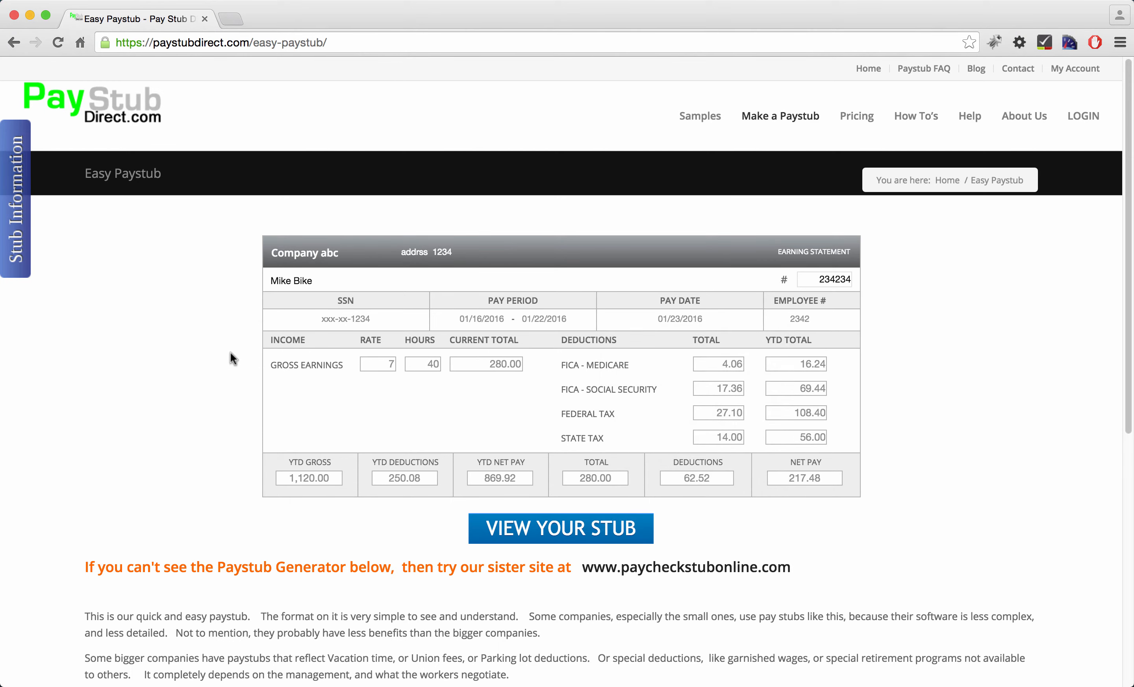
Set periods worked in 2016 to 3 in the stub information settings
left_click(22, 222)
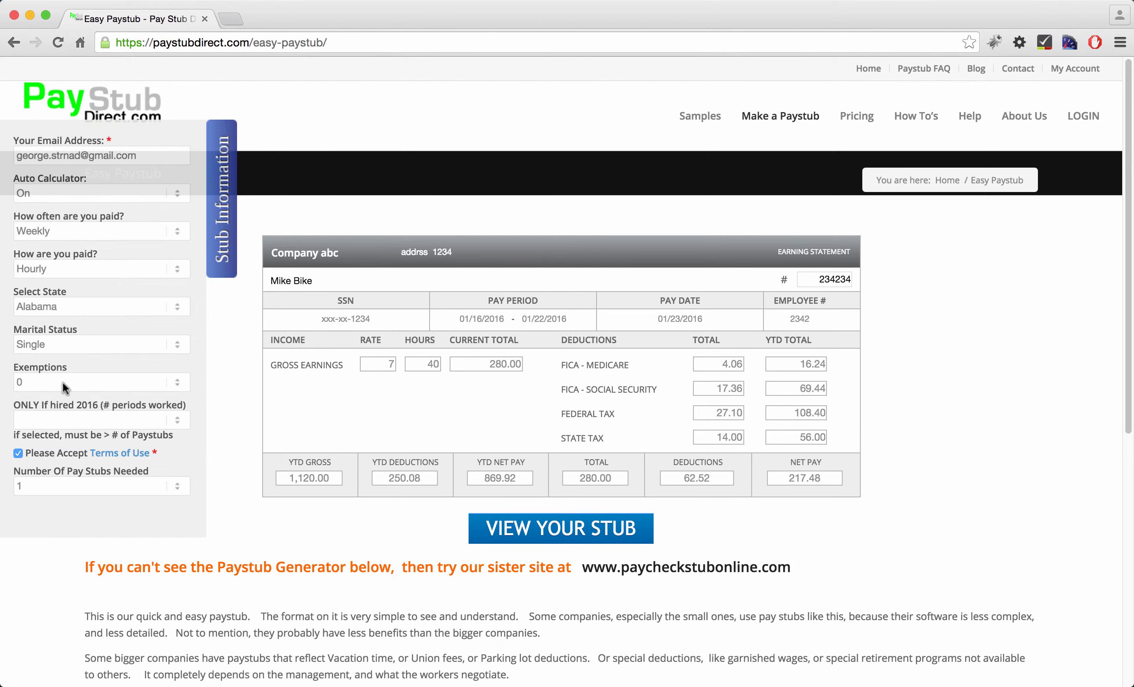
left_click(115, 423)
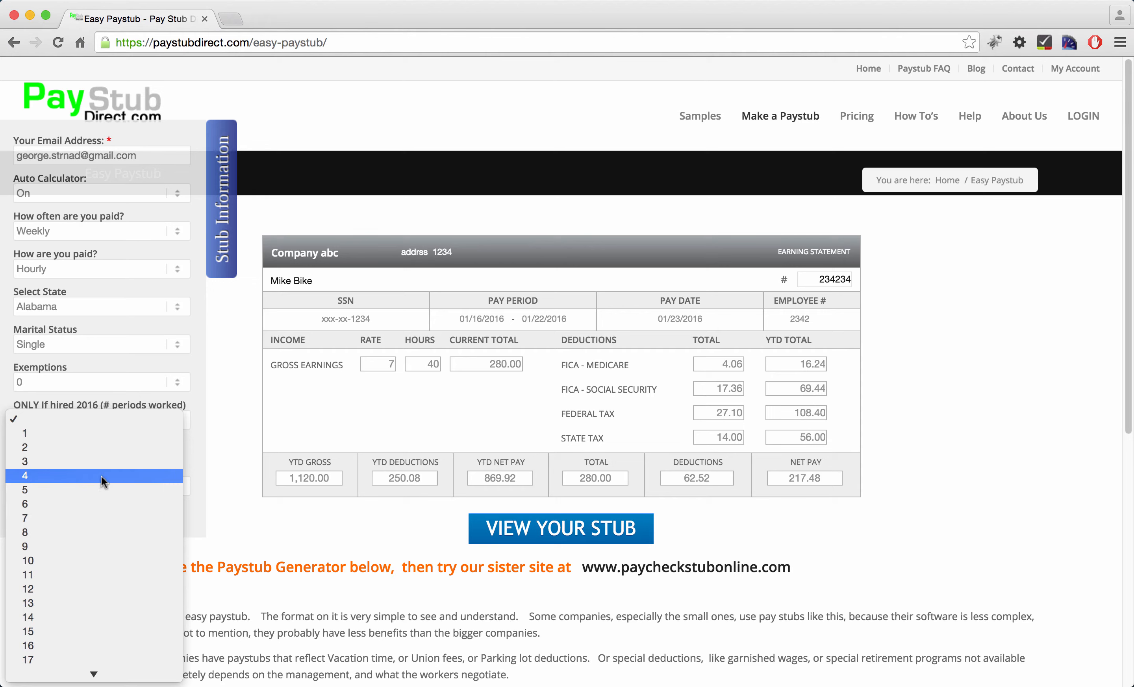
left_click(101, 464)
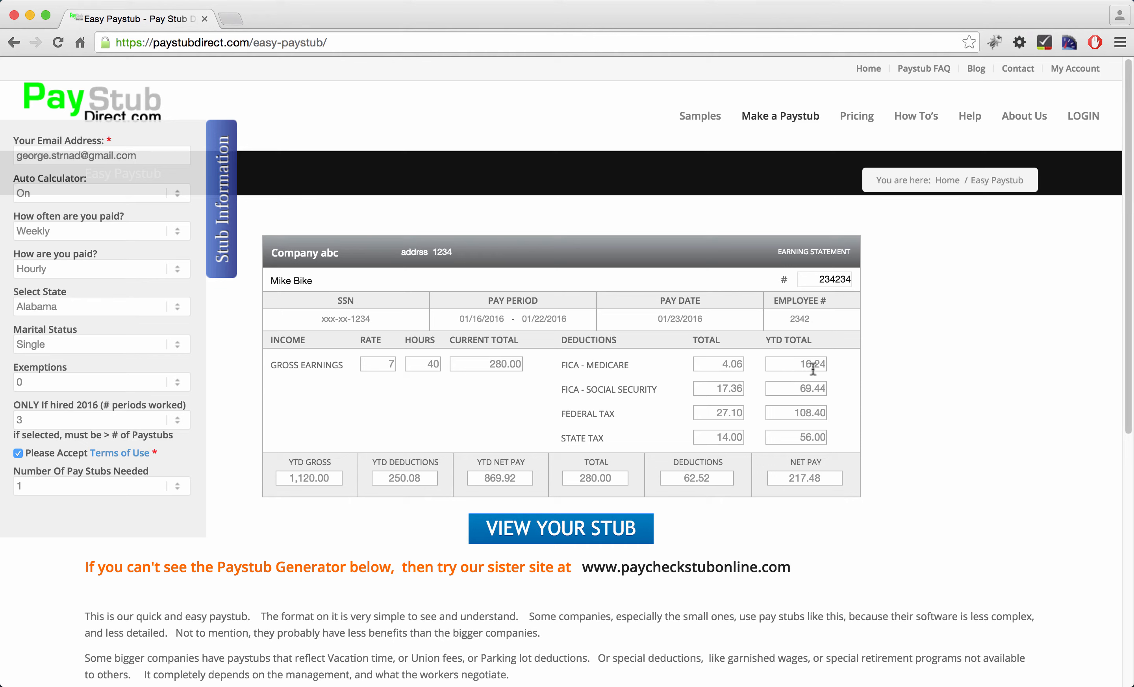
Reset periods worked in 2016 to 1 so YTD gross equals 280.00, keeping one stub
left_click(96, 423)
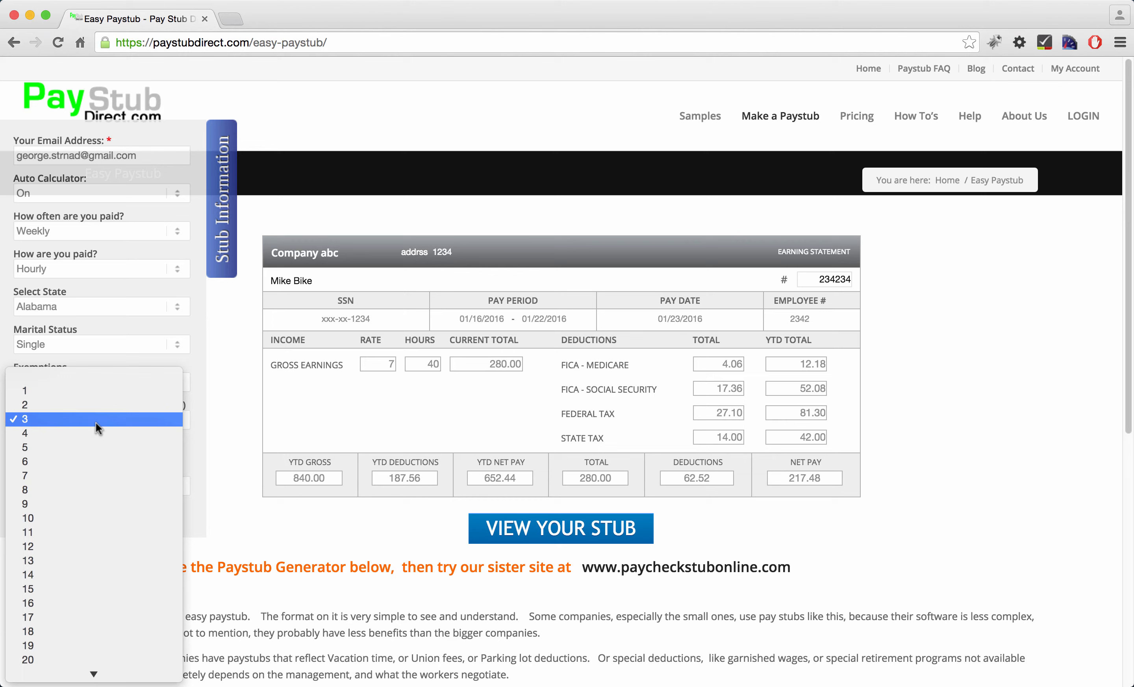
left_click(78, 381)
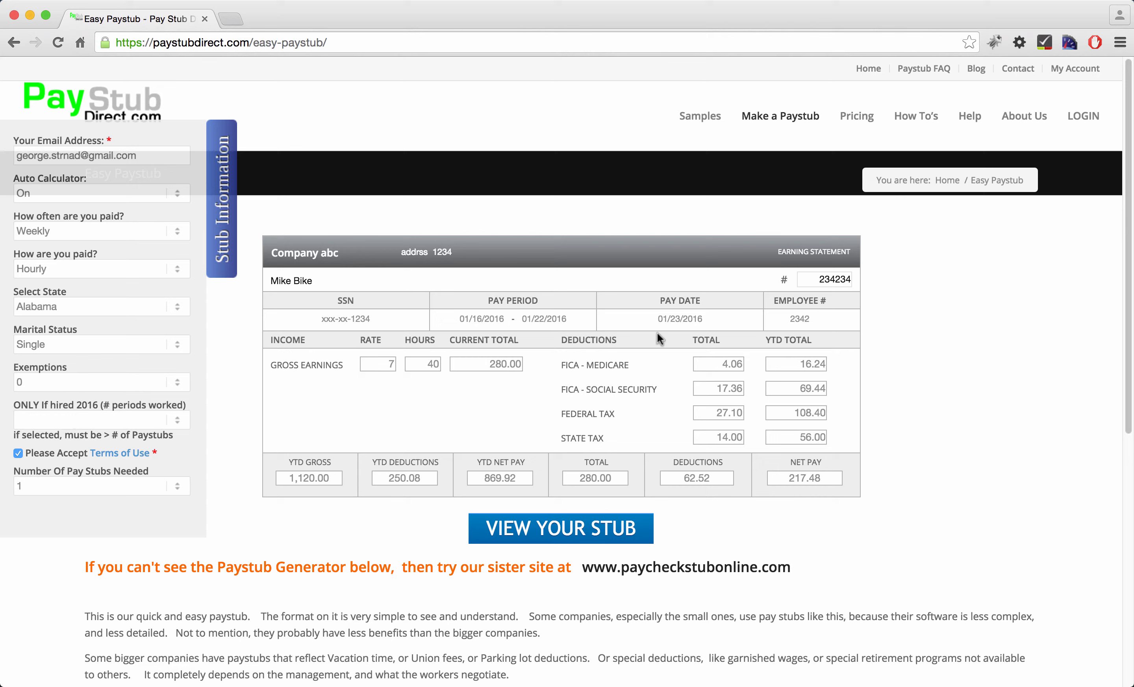
left_click(100, 420)
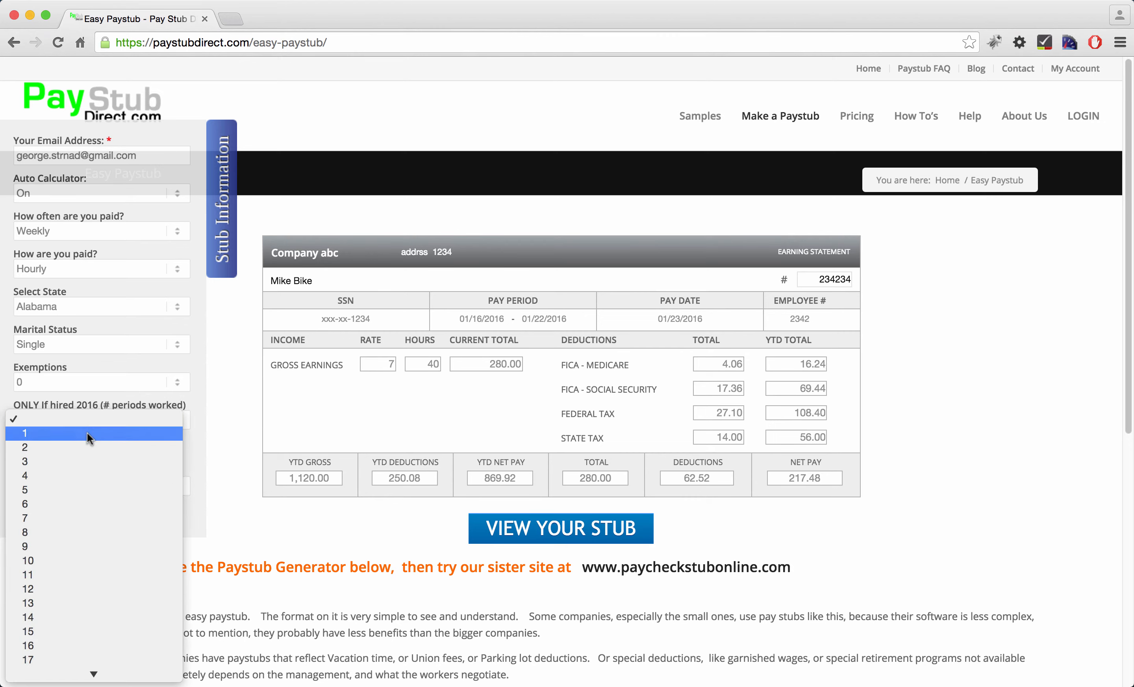
key("Escape")
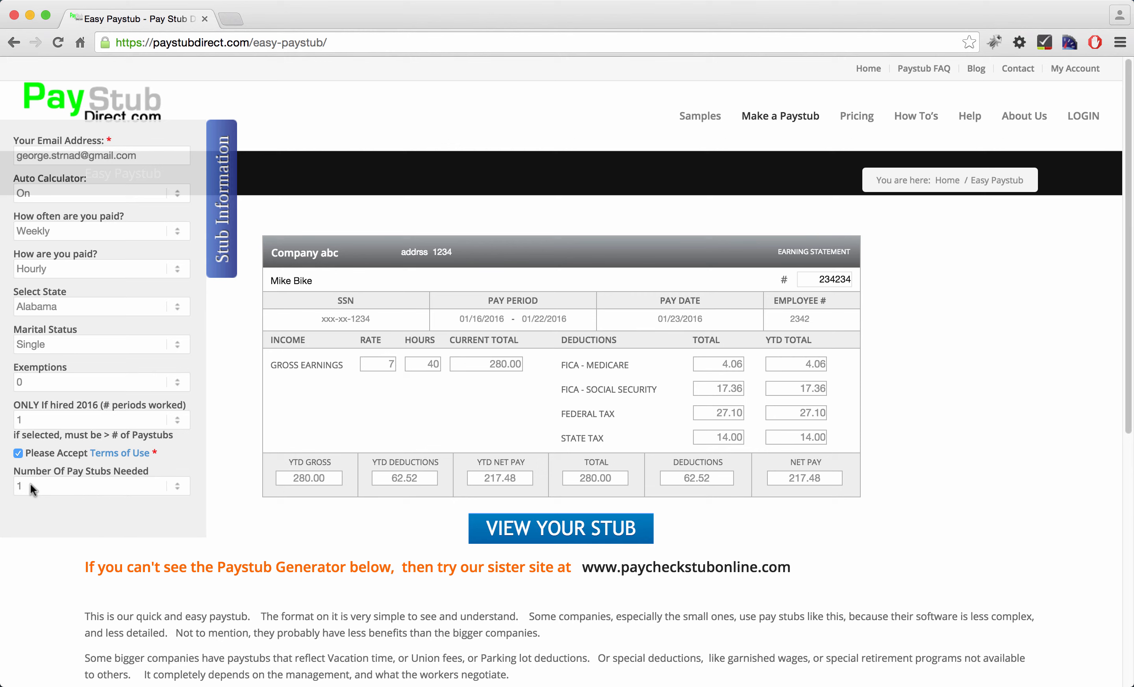
left_click(42, 486)
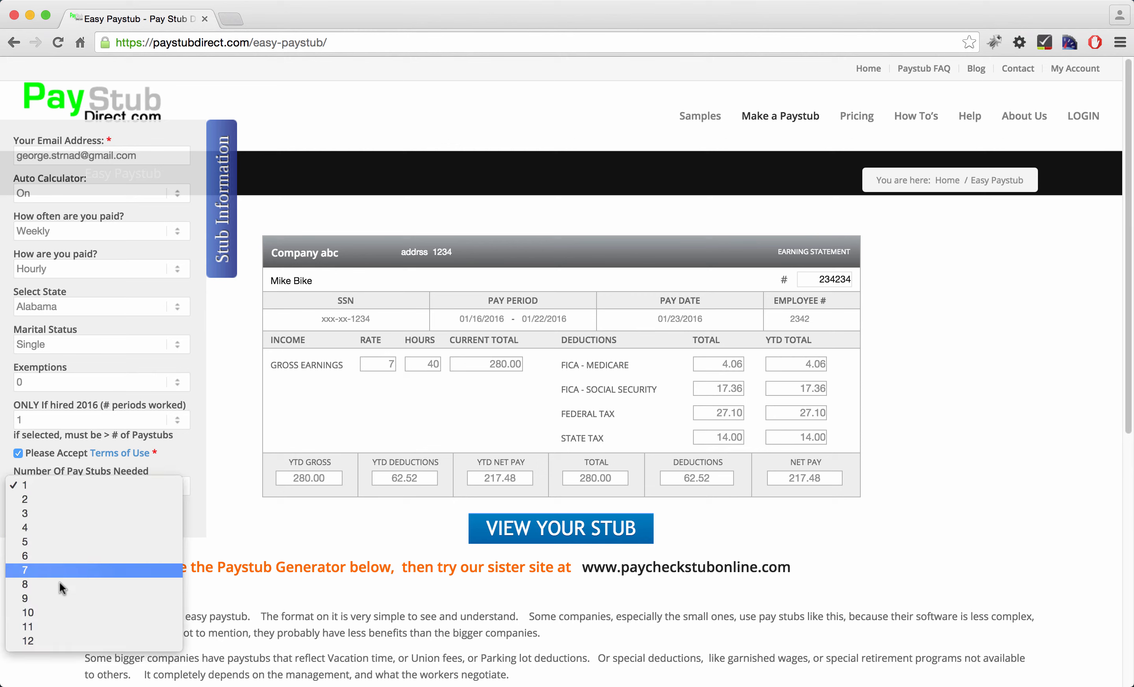
left_click(63, 486)
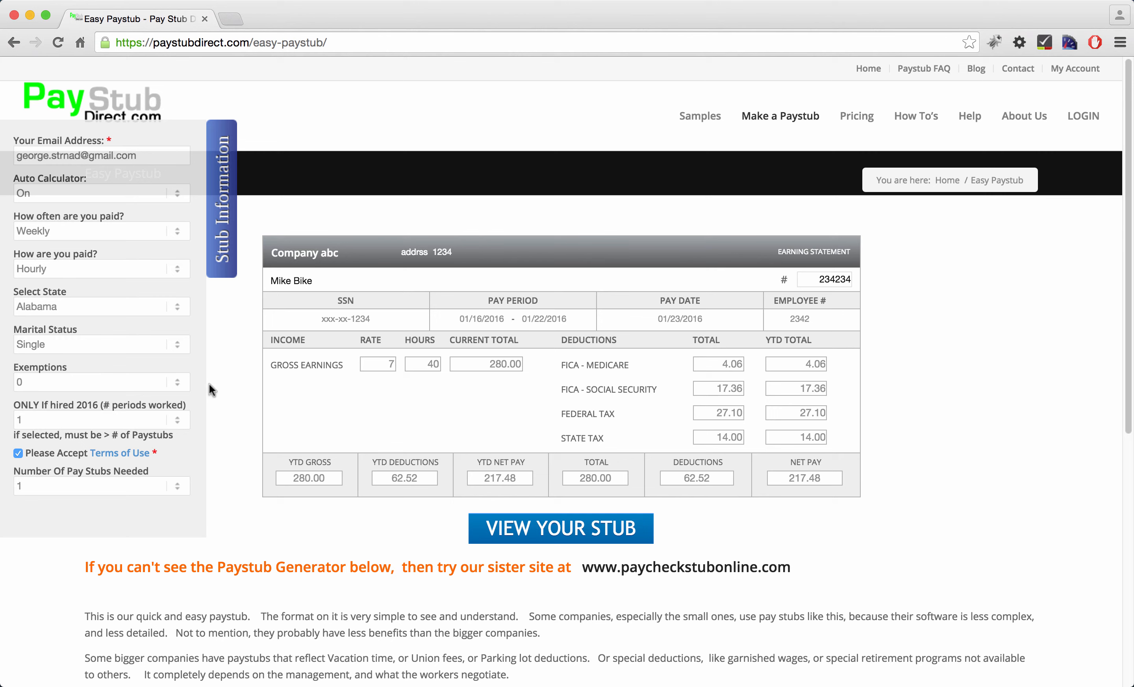
Request 2 pay stubs and set periods worked to 3, giving YTD gross 840.00
left_click(176, 488)
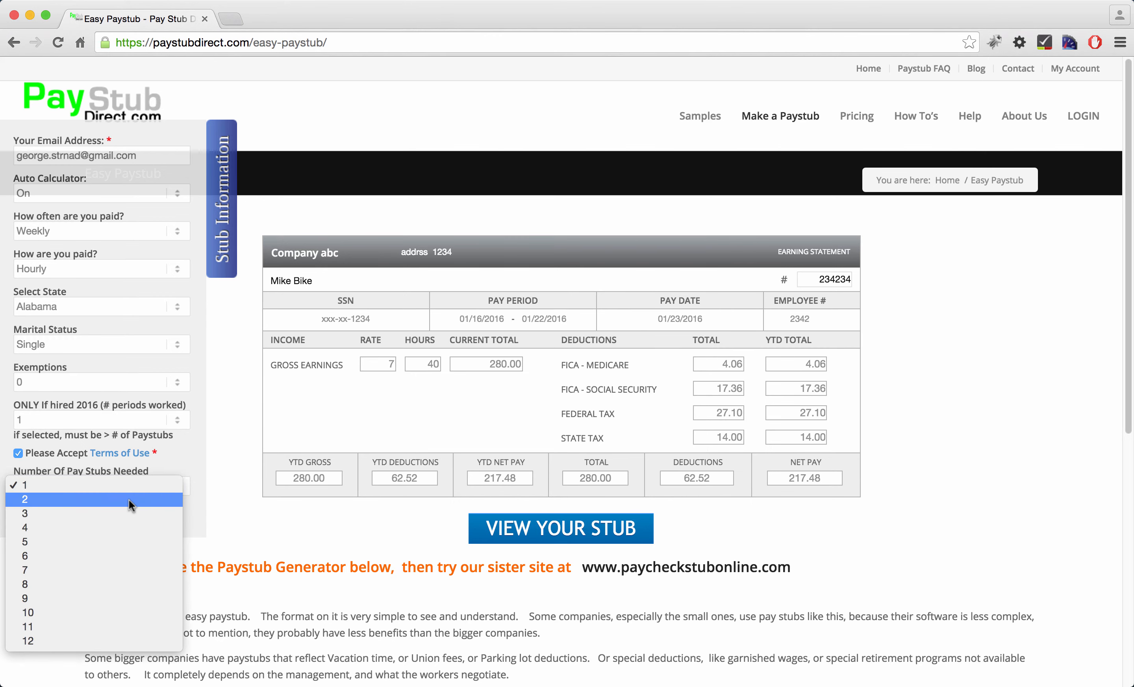
left_click(128, 500)
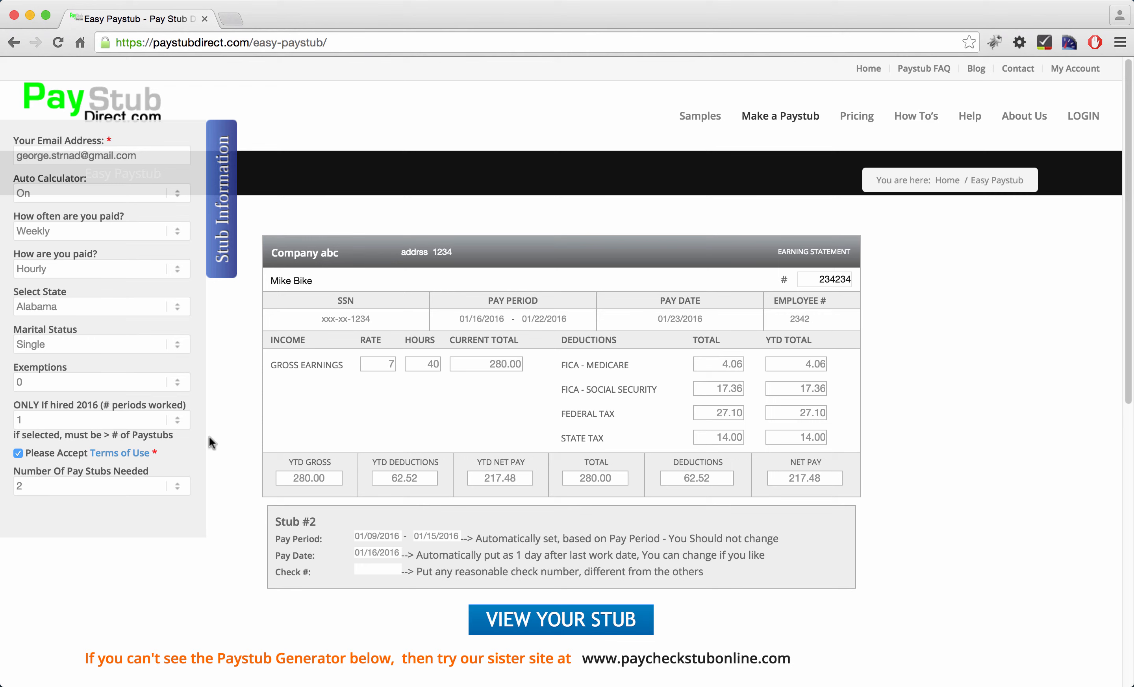
left_click(139, 419)
left_click(108, 436)
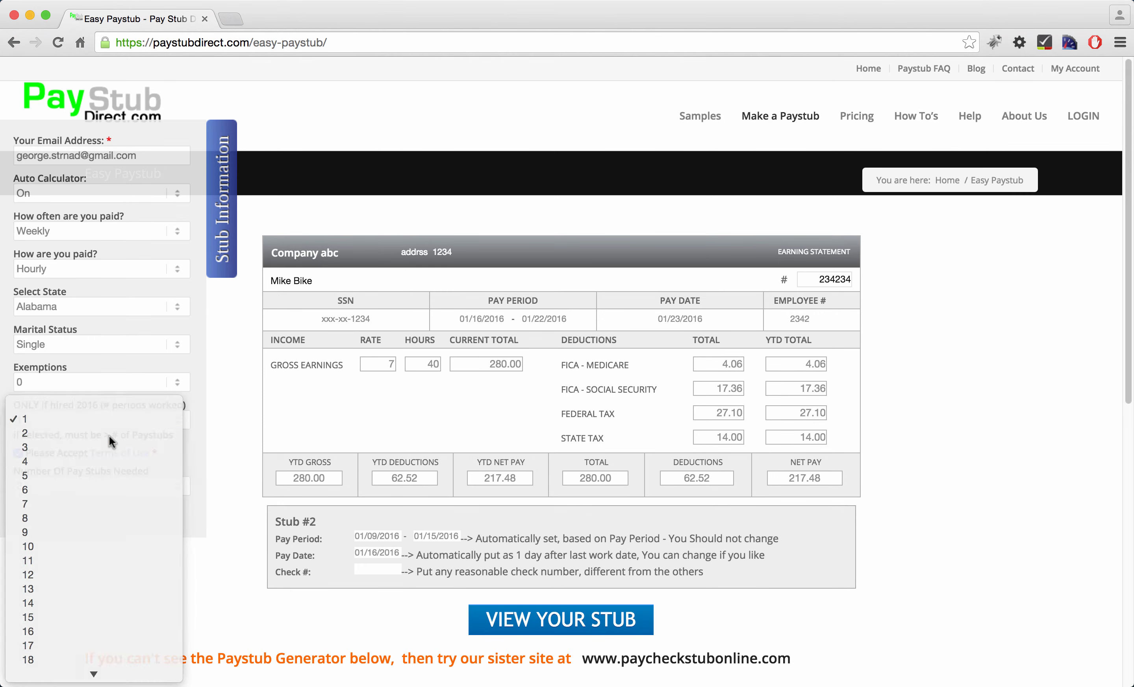
left_click(108, 417)
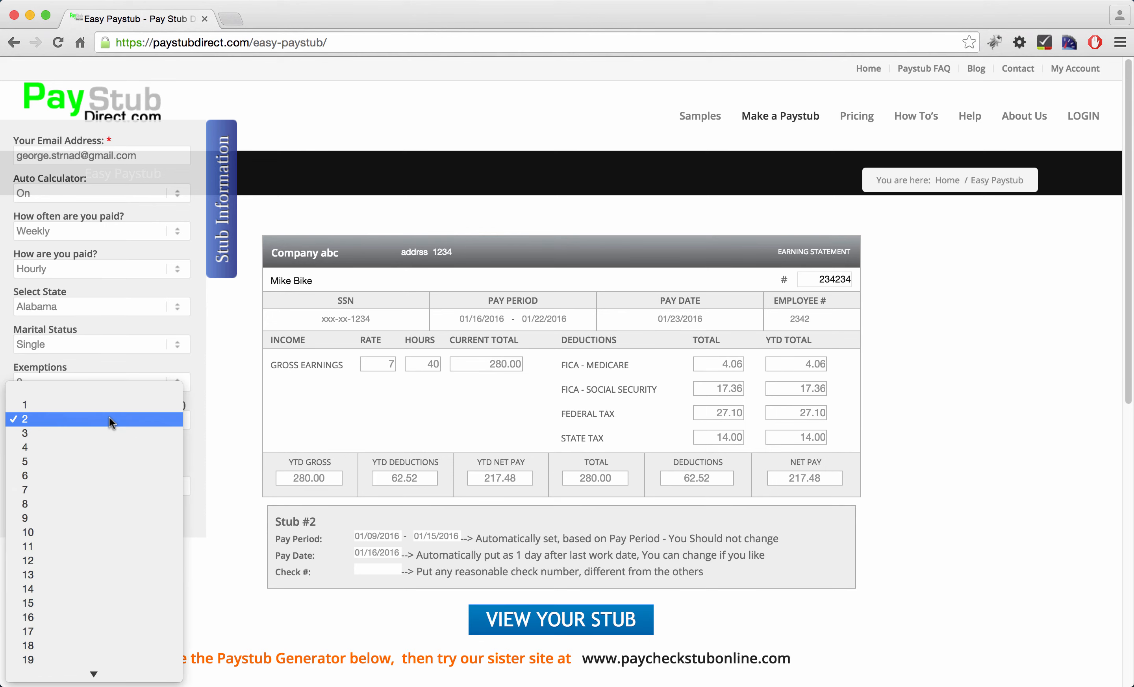
left_click(99, 435)
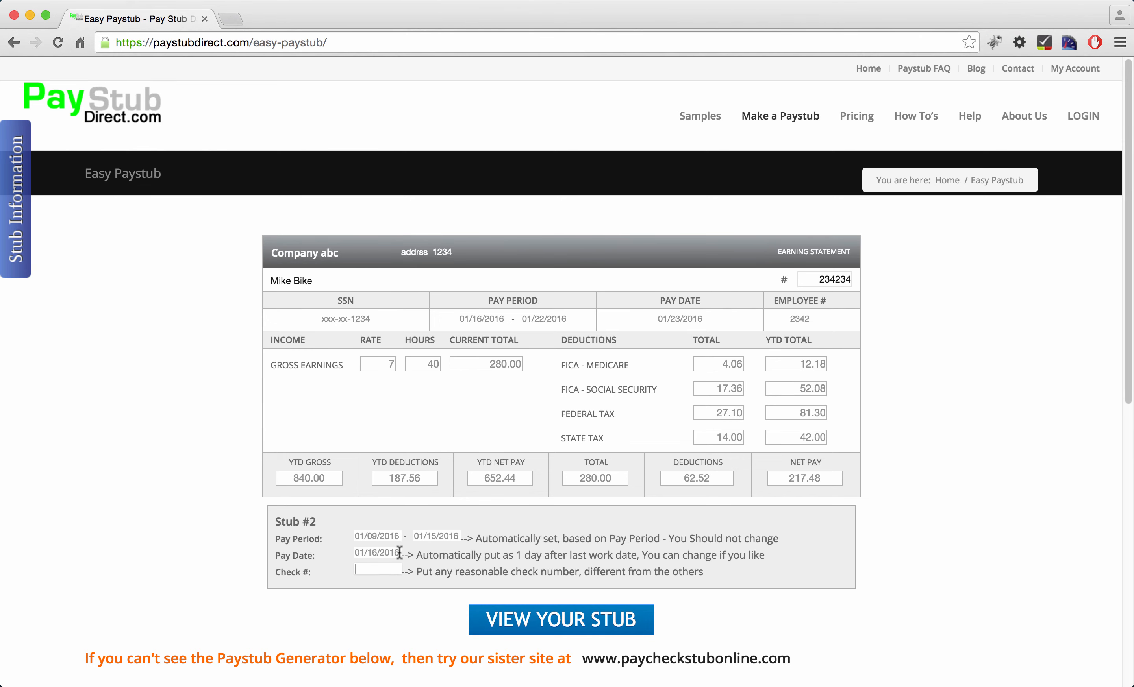
type("20463")
left_click(564, 626)
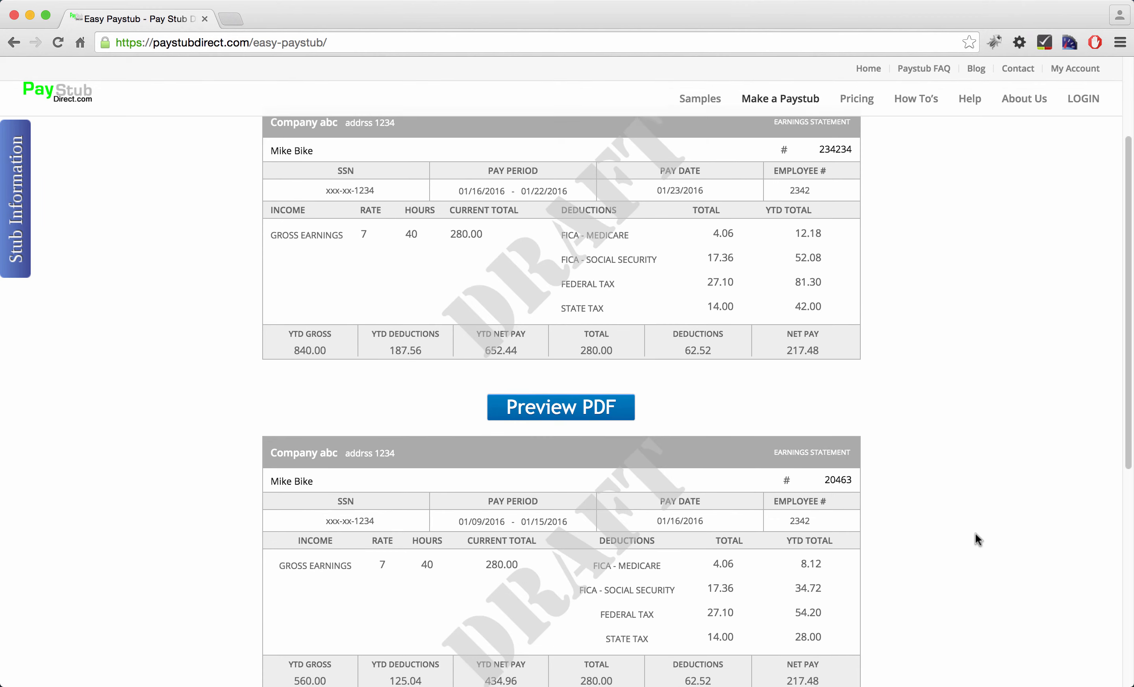
scroll(916, 561, "down", 3)
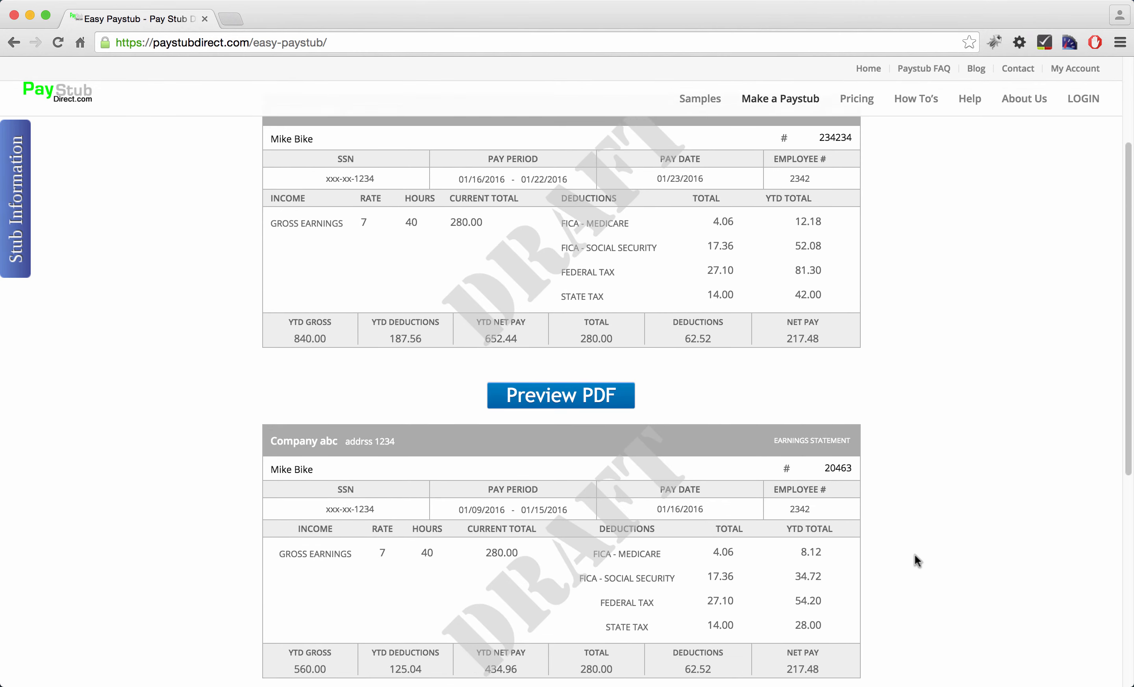
scroll(918, 560, "up", 3)
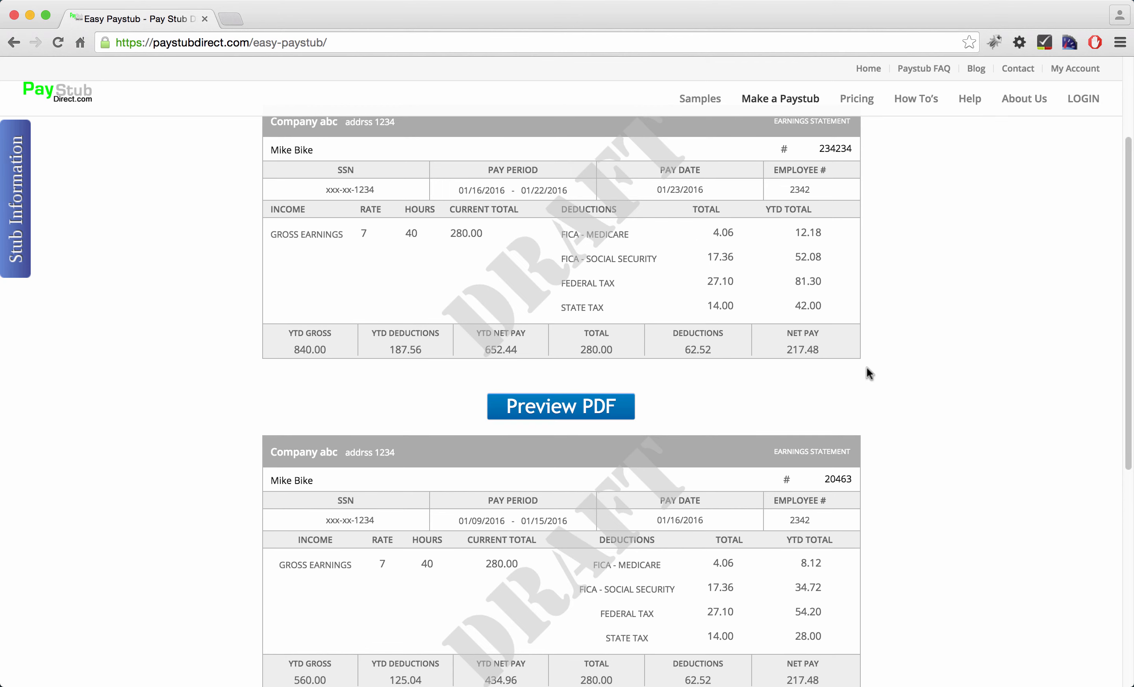
scroll(915, 423, "down", 5)
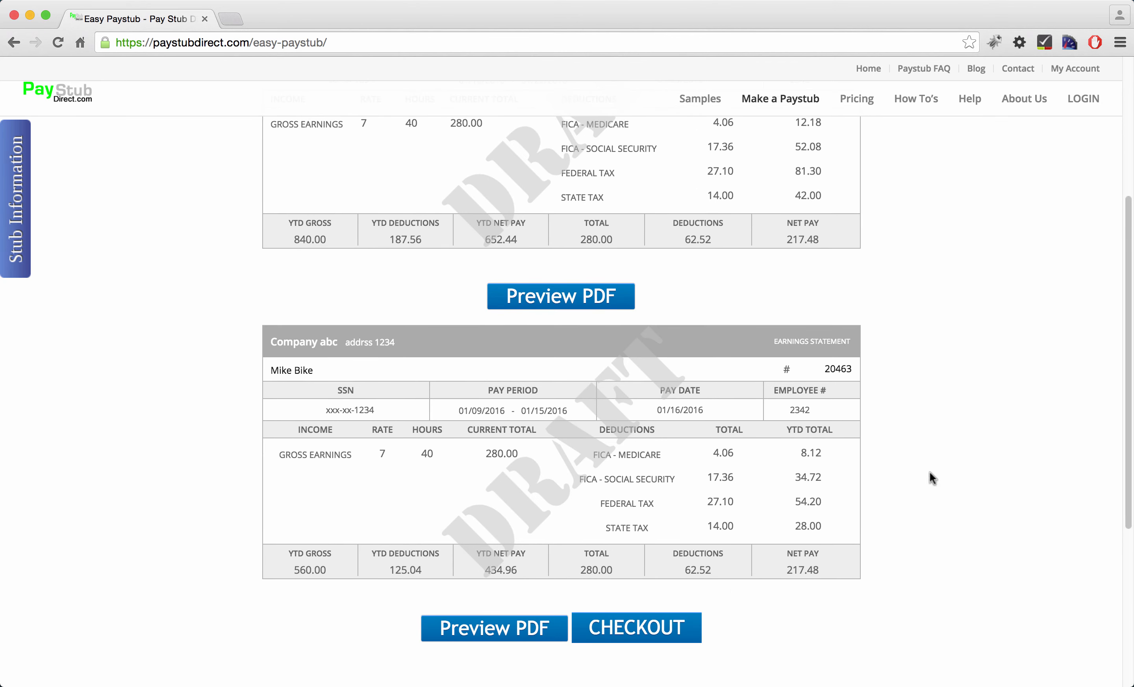
scroll(904, 456, "down", 4)
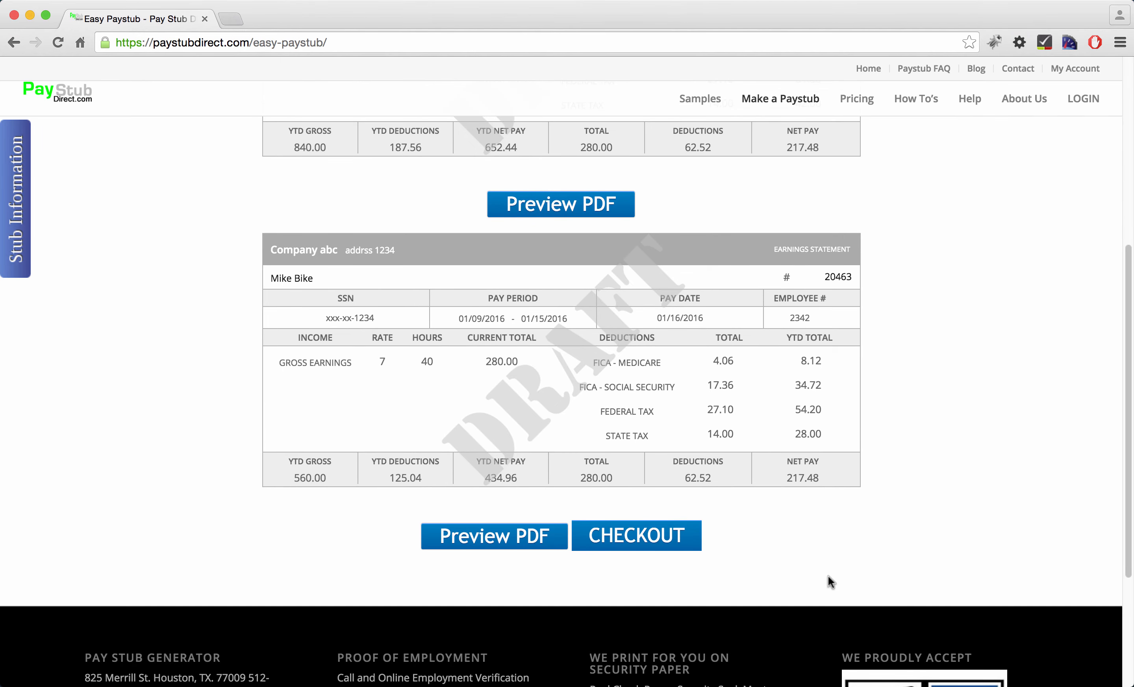
scroll(898, 420, "up", 2)
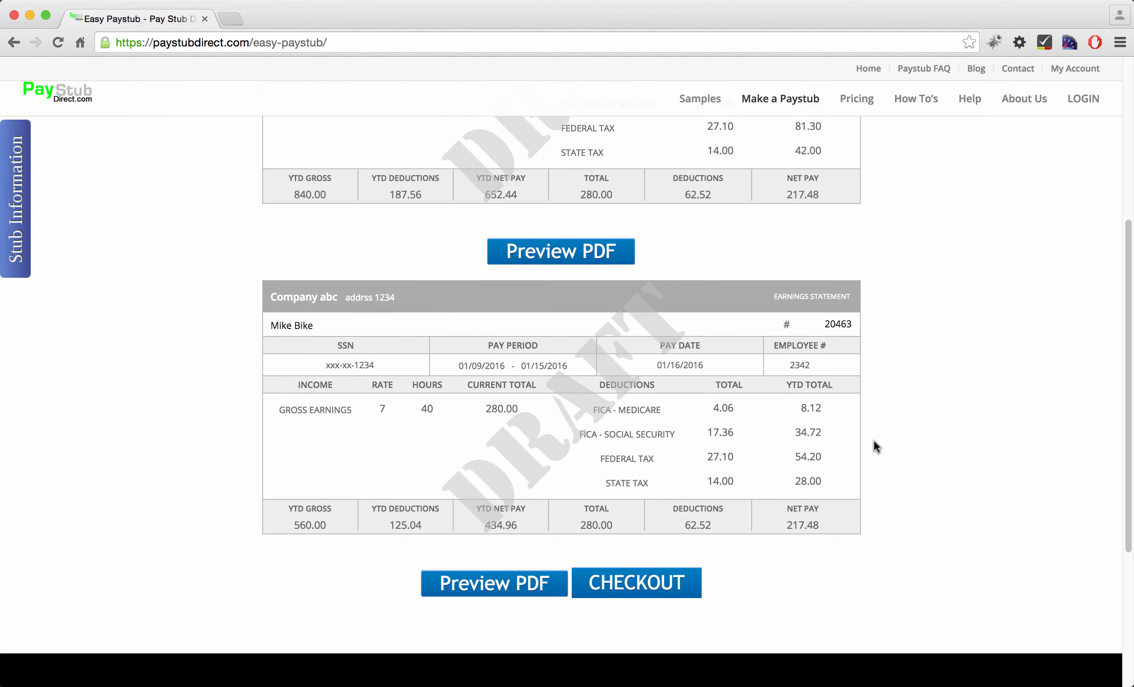
scroll(900, 434, "up", 2)
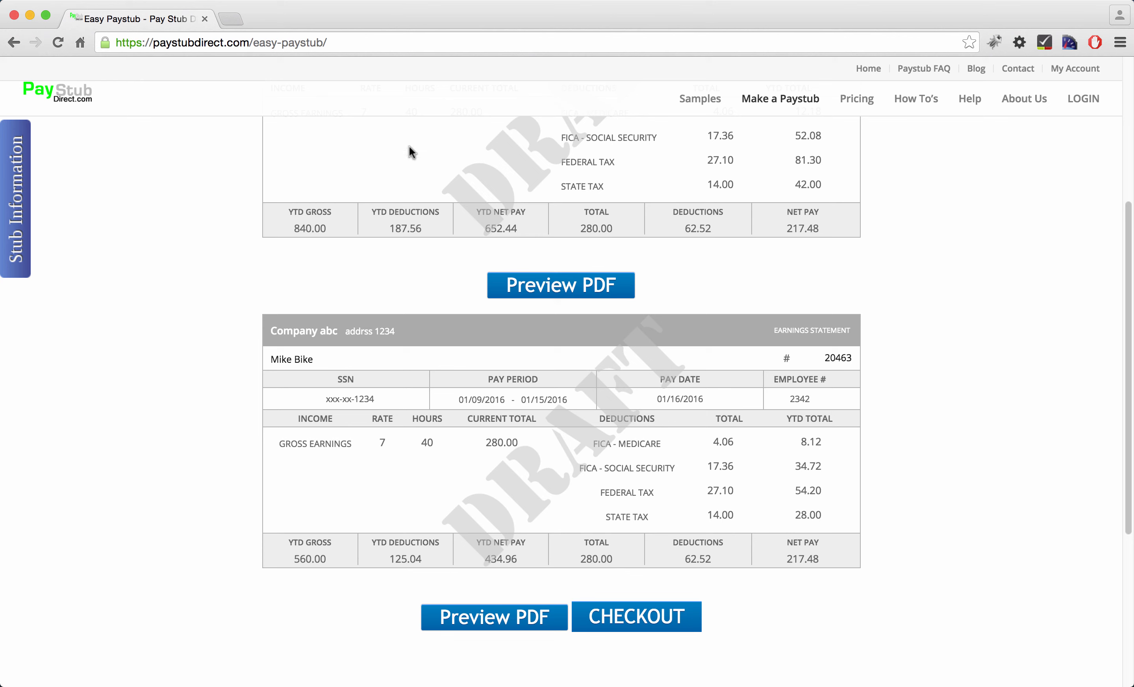
scroll(873, 394, "up", 1)
scroll(872, 393, "up", 5)
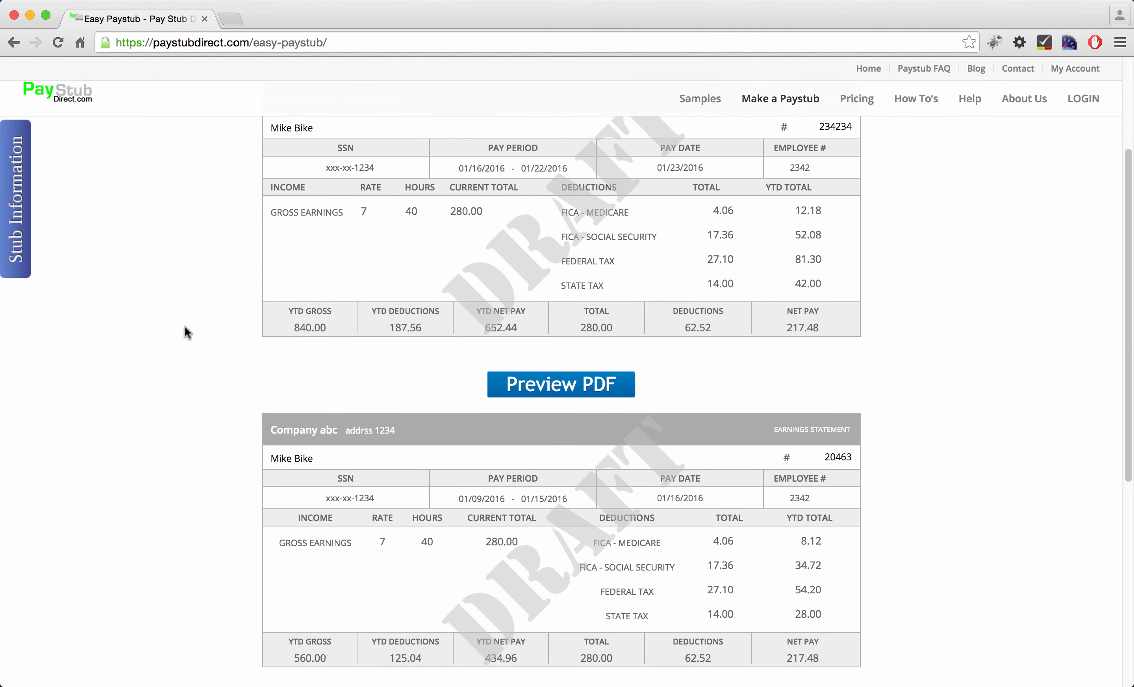
scroll(202, 343, "up", 1)
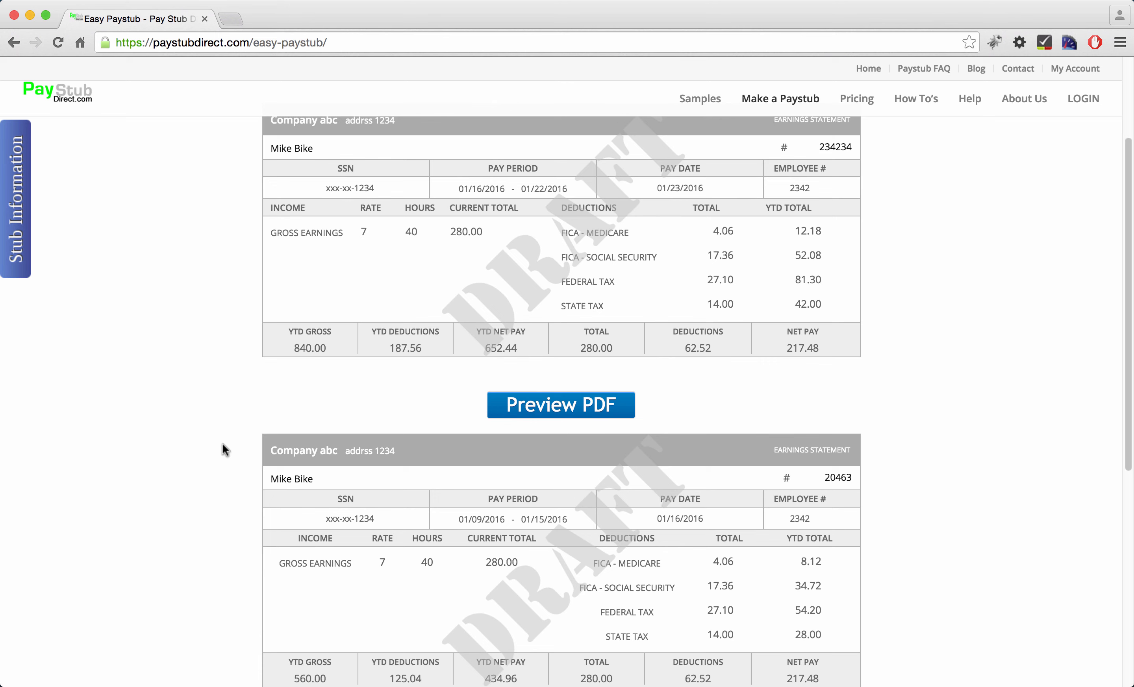
scroll(197, 420, "down", 3)
scroll(197, 420, "up", 1)
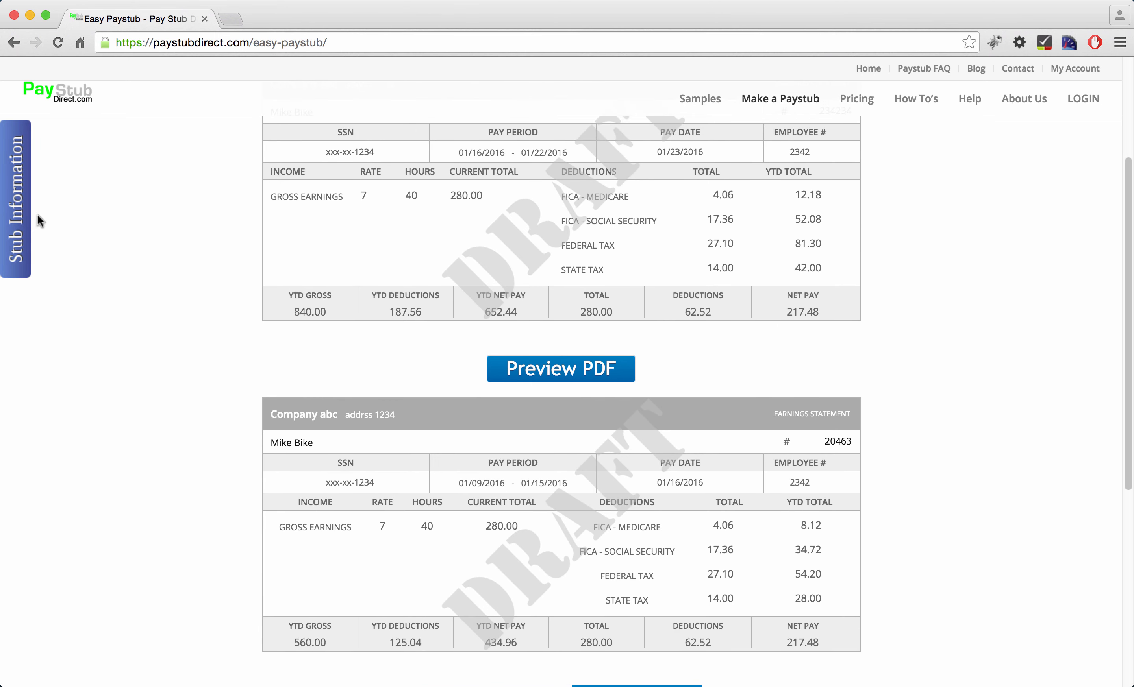
left_click(21, 219)
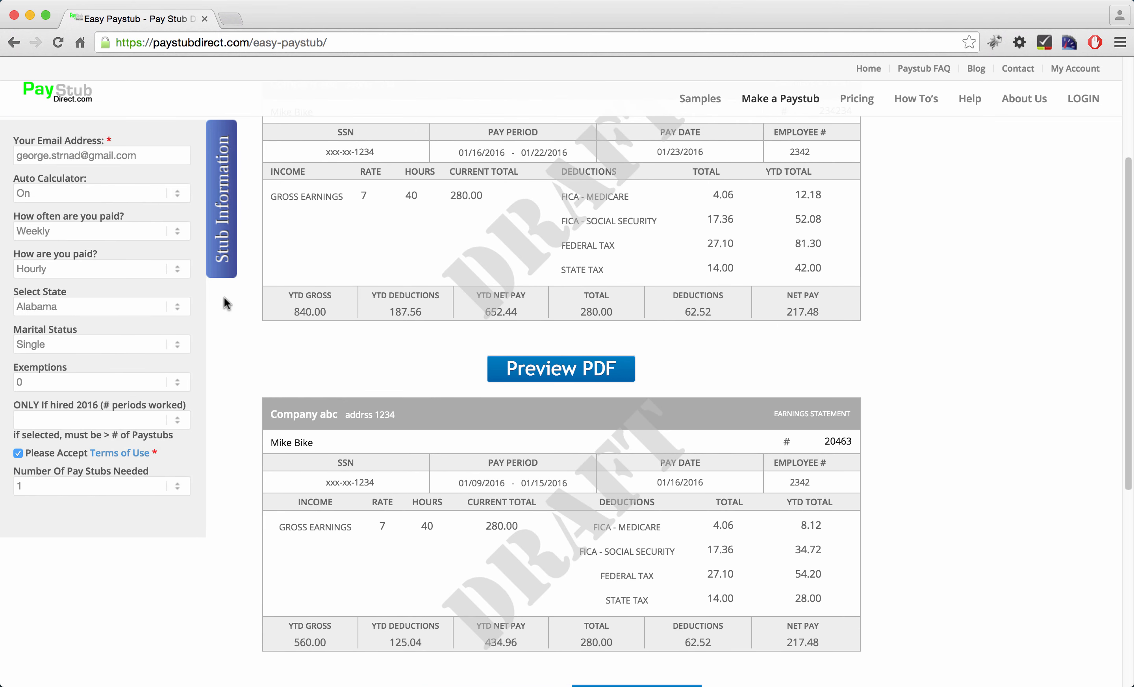
left_click(221, 269)
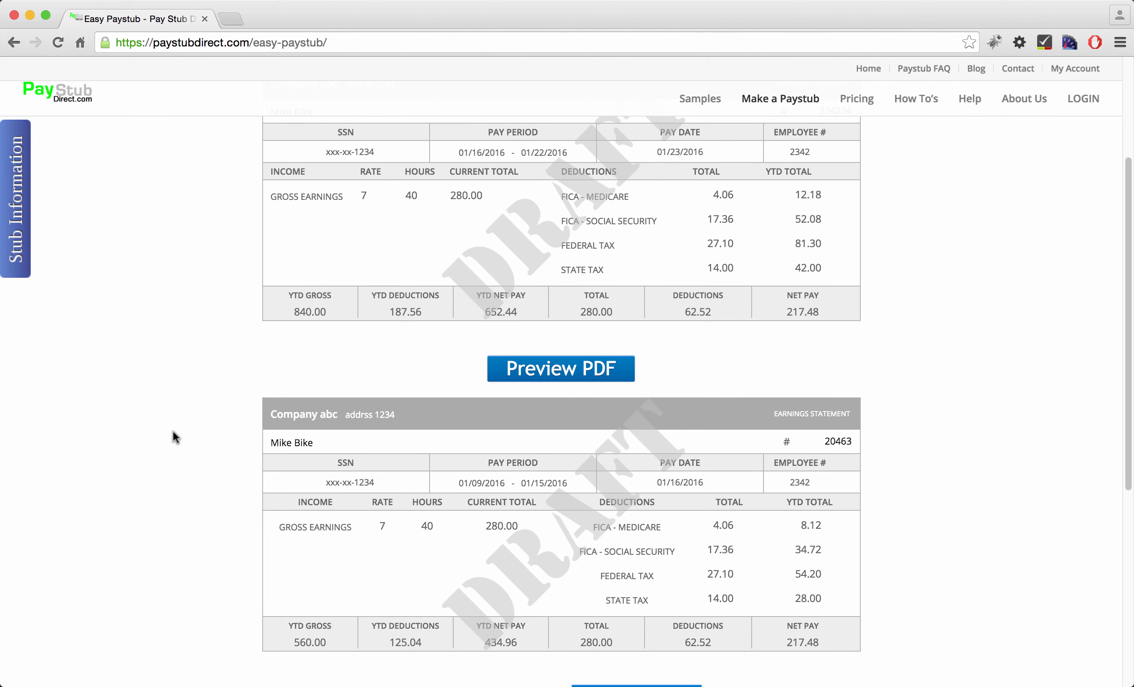
scroll(175, 437, "down", 2)
scroll(195, 394, "up", 1)
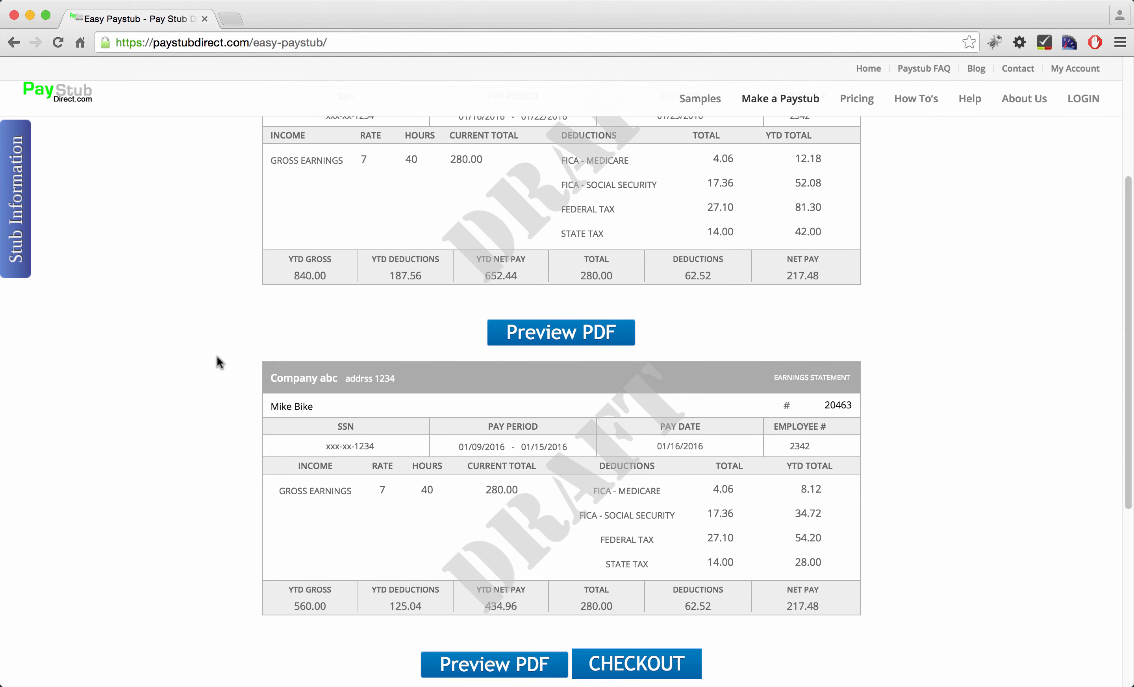
scroll(217, 357, "up", 5)
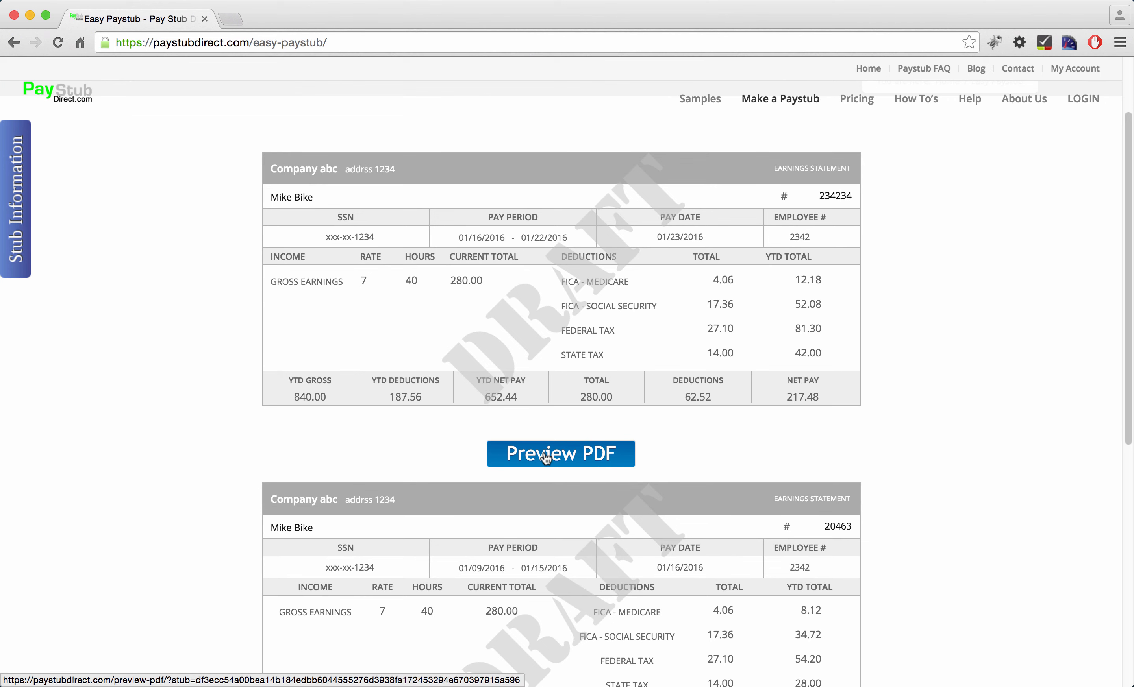
left_click(546, 457)
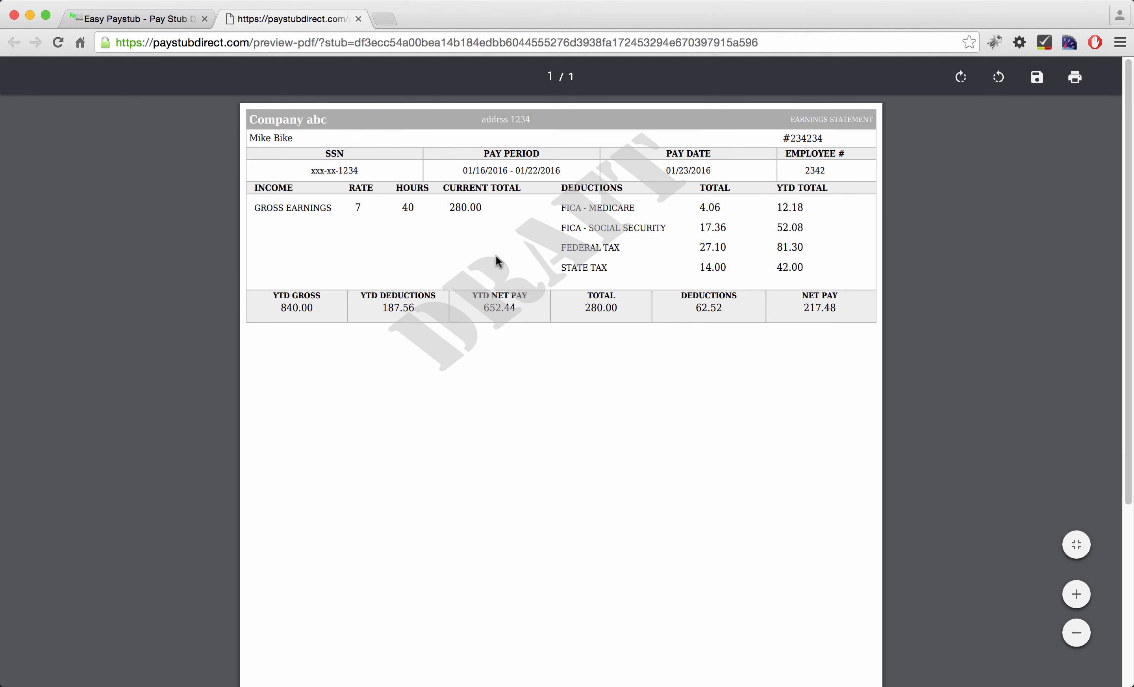
left_click(359, 19)
scroll(246, 385, "down", 5)
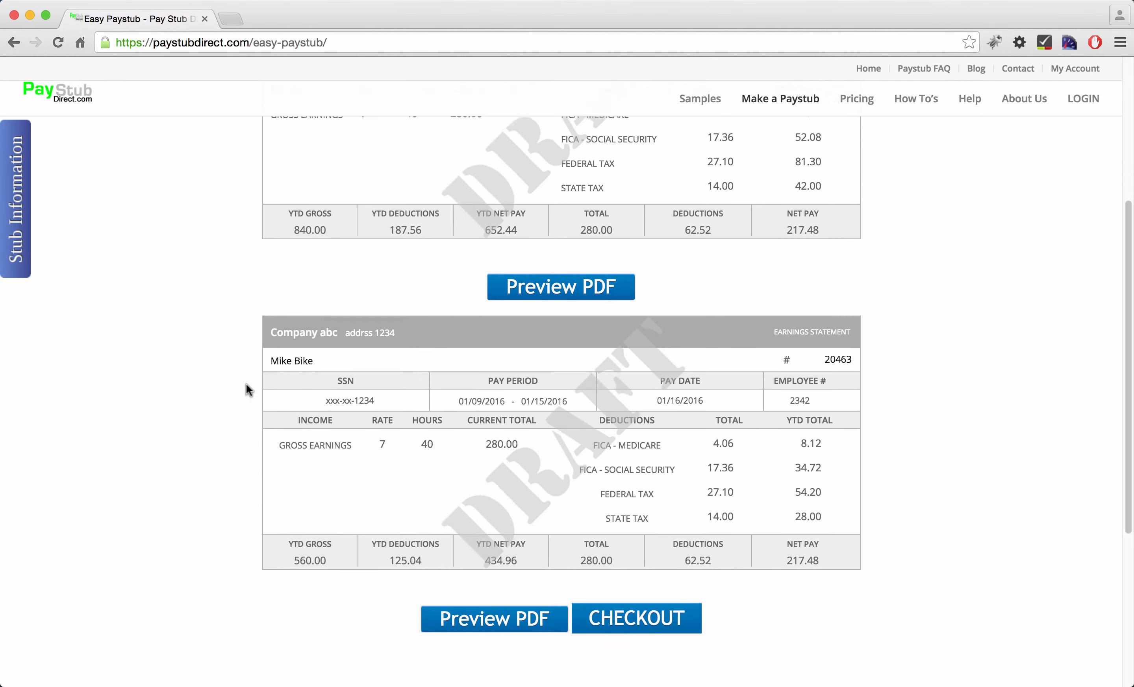
View the pricing plans (7.00 single, 19.00 for 4, 30.00 unlimited), then return to Easy Paystub
left_click(634, 544)
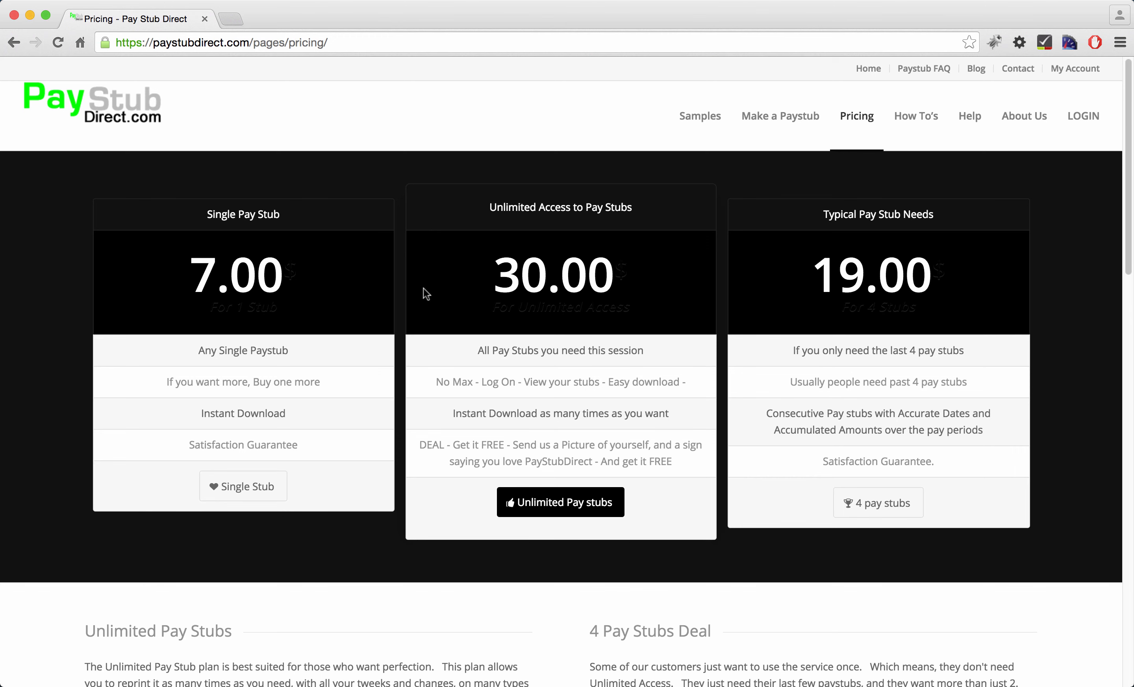
left_click(14, 42)
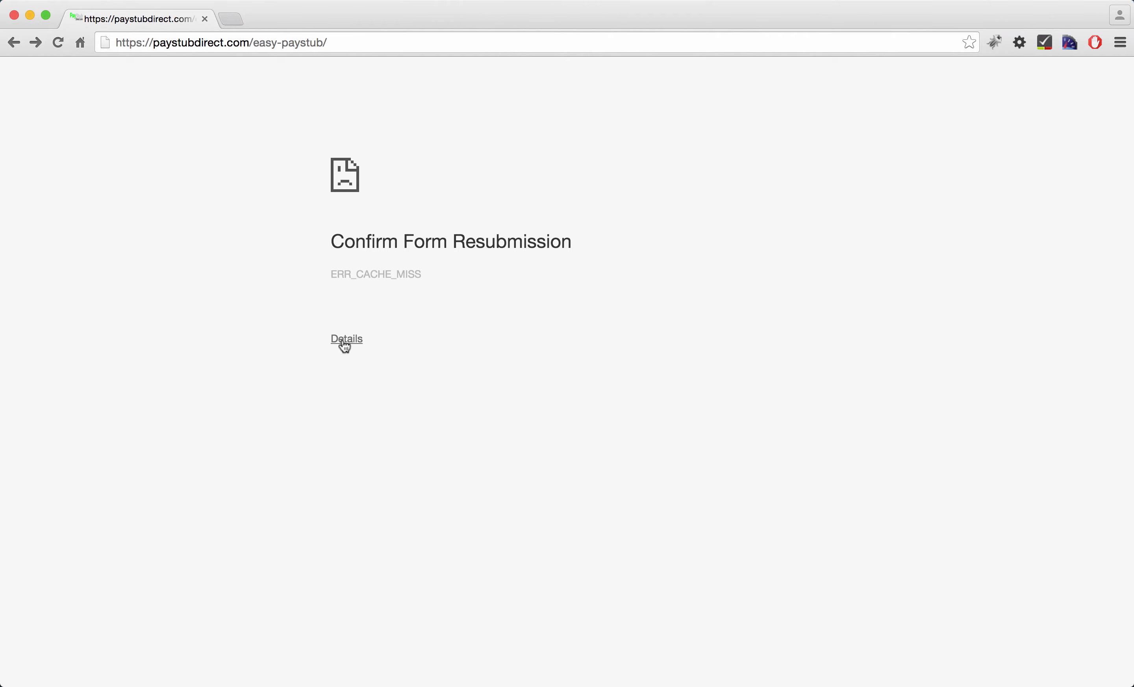
Reload and resubmit the form to restore both draft stubs with YTD gross 840.00 and 560.00
left_click(57, 45)
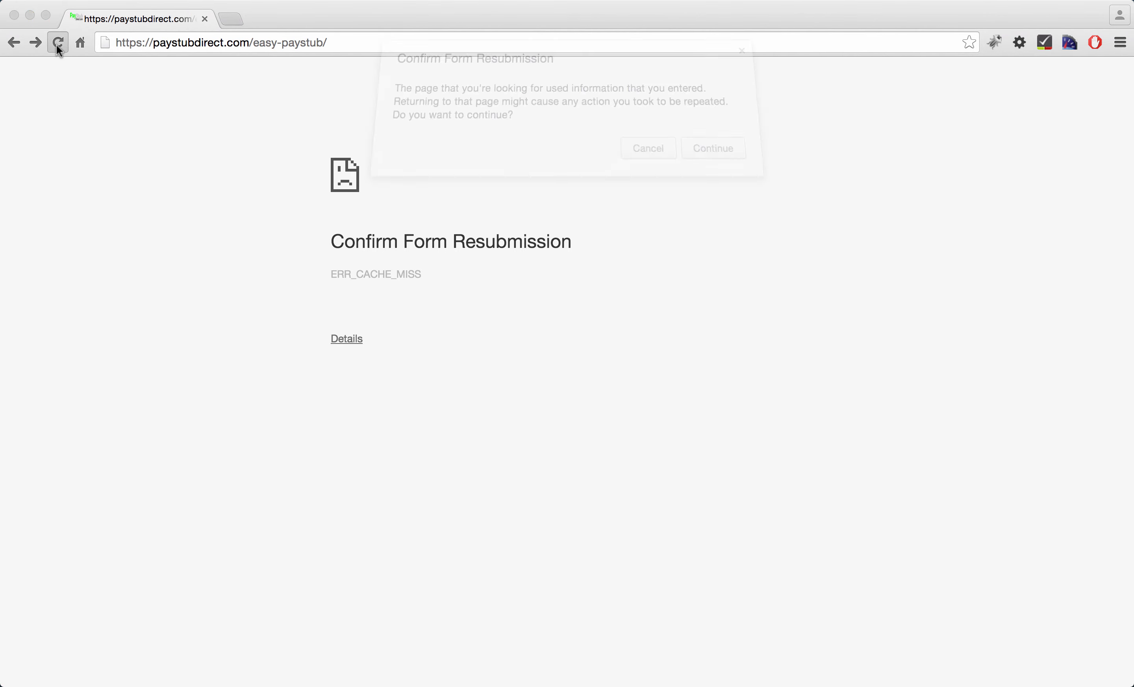
left_click(703, 165)
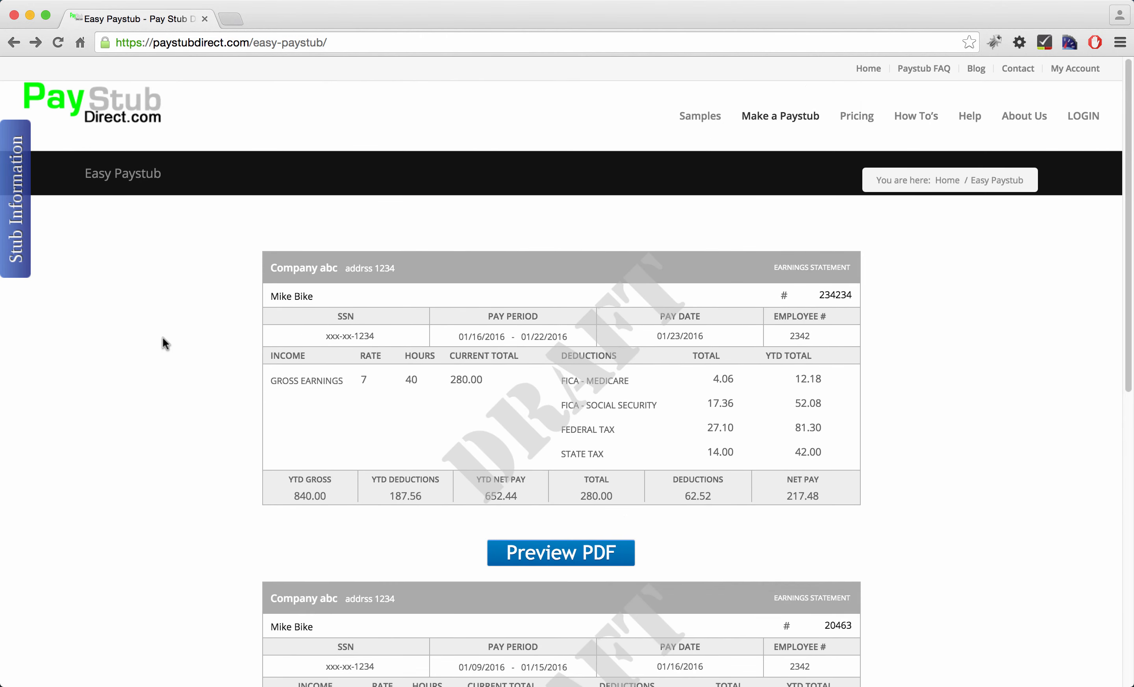
mouse_move(764, 133)
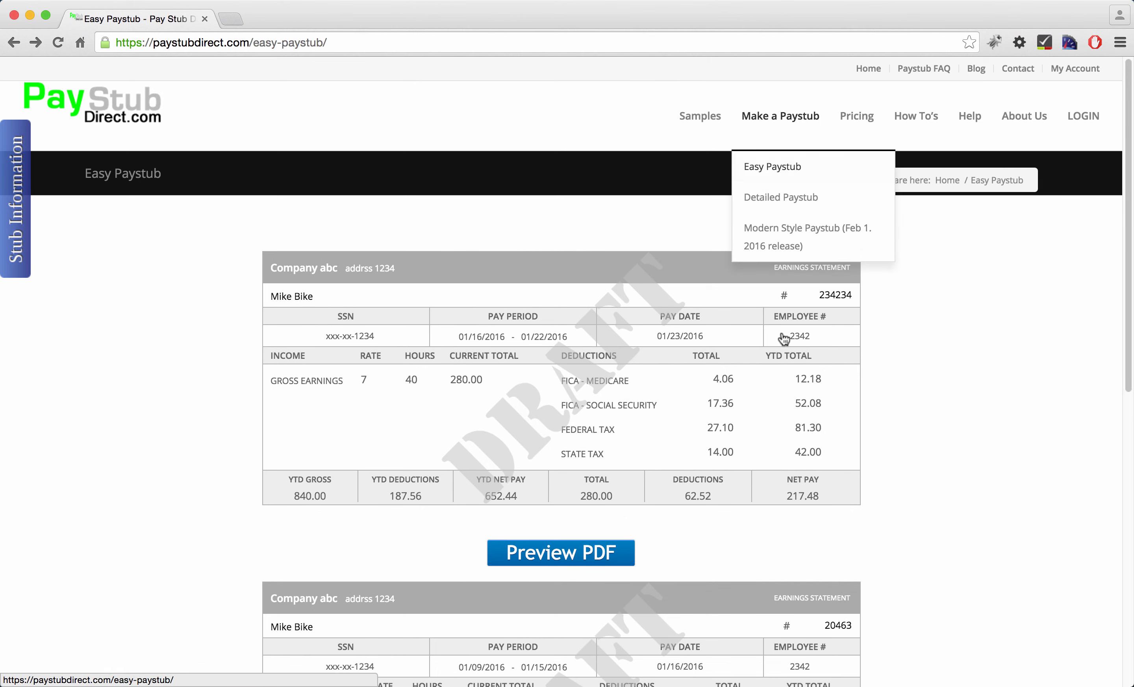